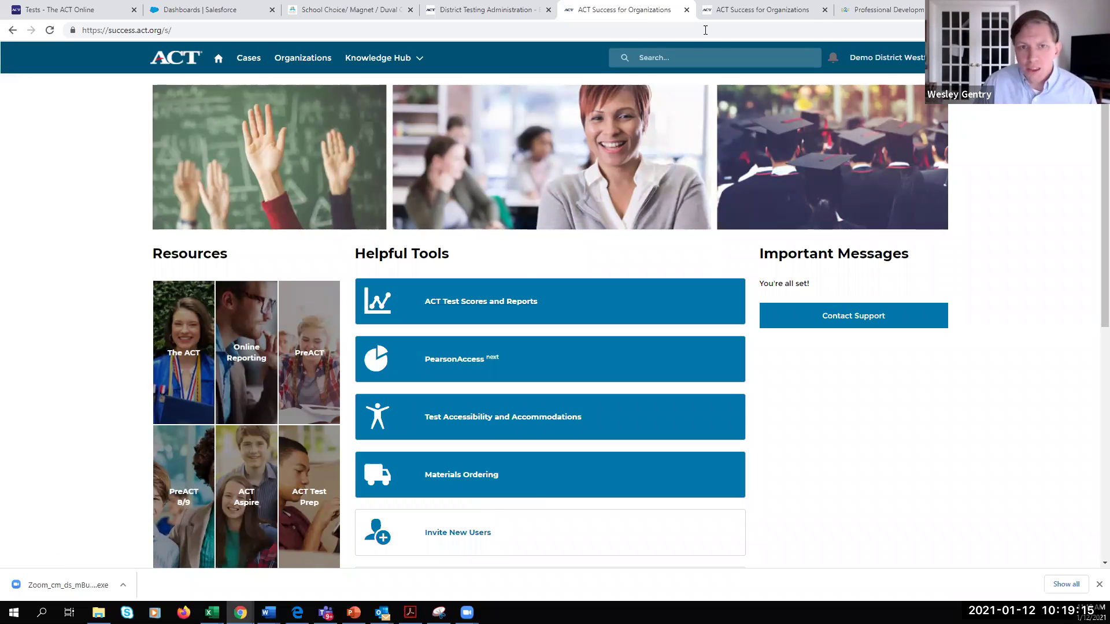
Switch to the second ACT Success page and open ACT Test Scores and Reports.
click(758, 10)
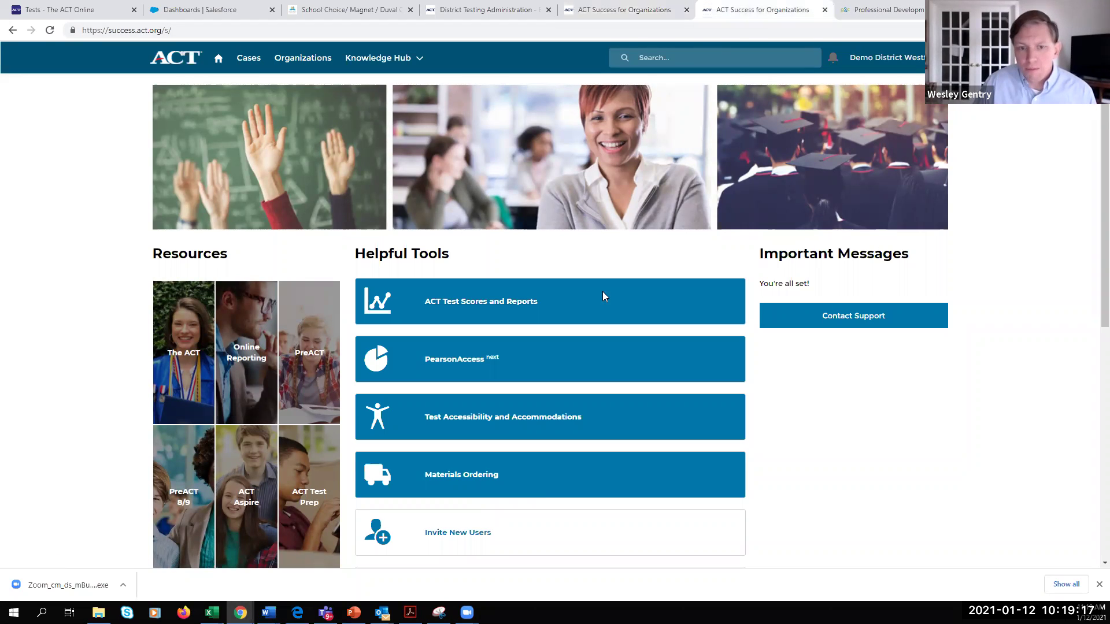
click(518, 301)
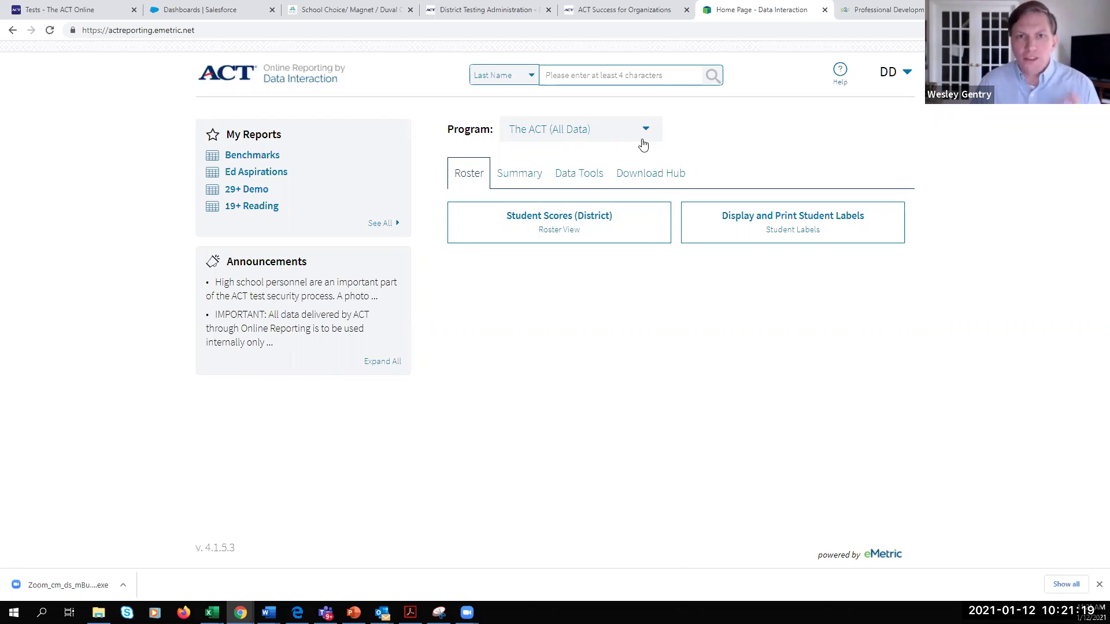
Search for a student by first name and open the cumulative report of the first match.
click(607, 75)
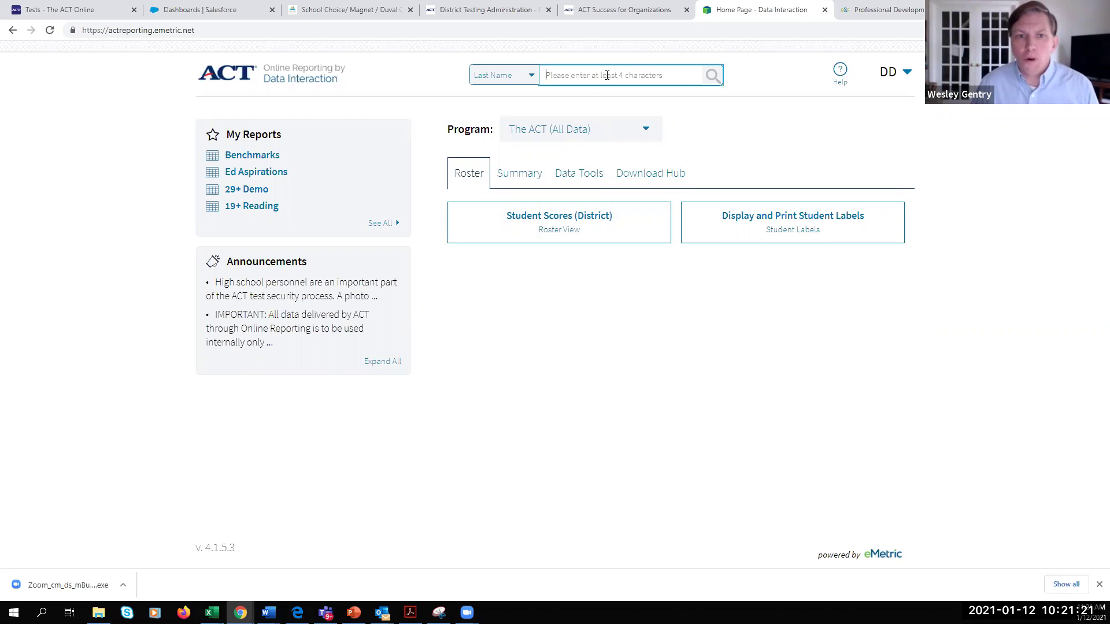
click(527, 76)
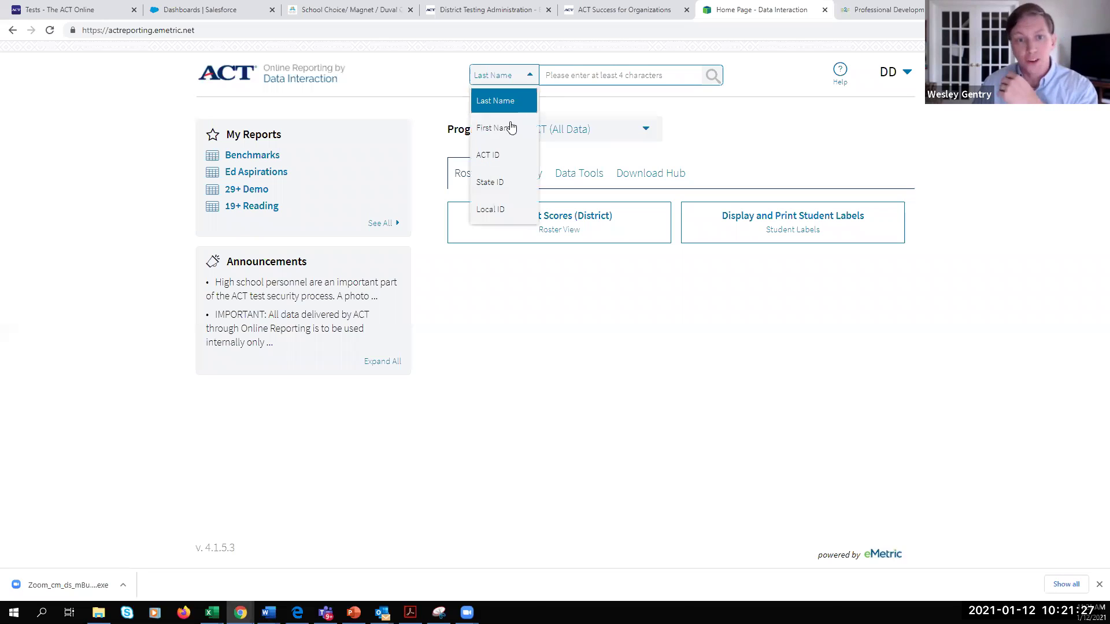
click(562, 84)
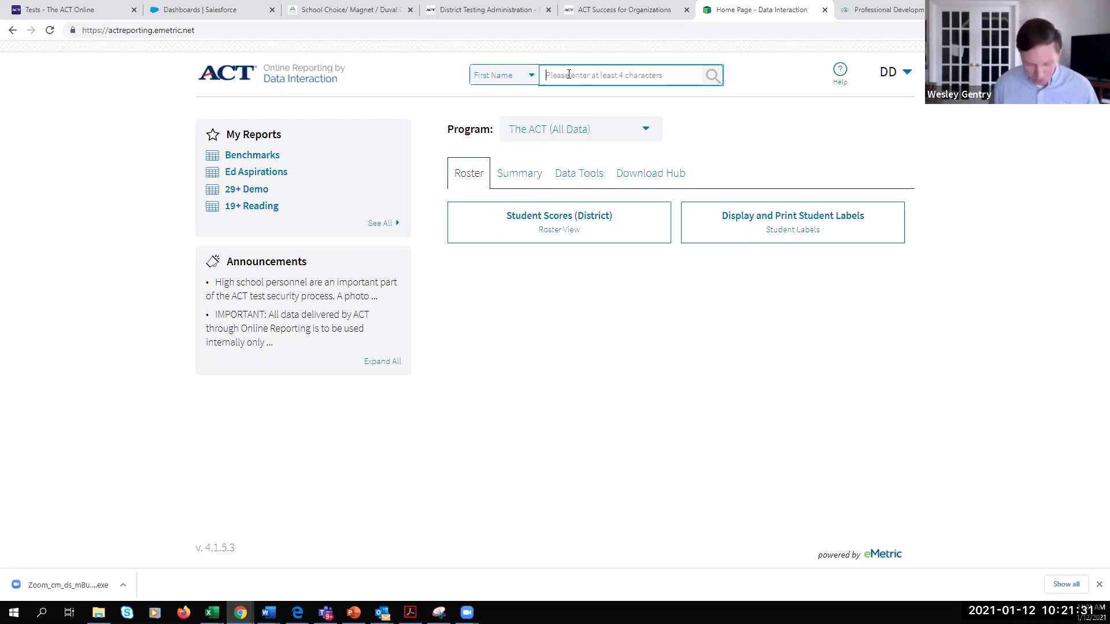
text(joo)
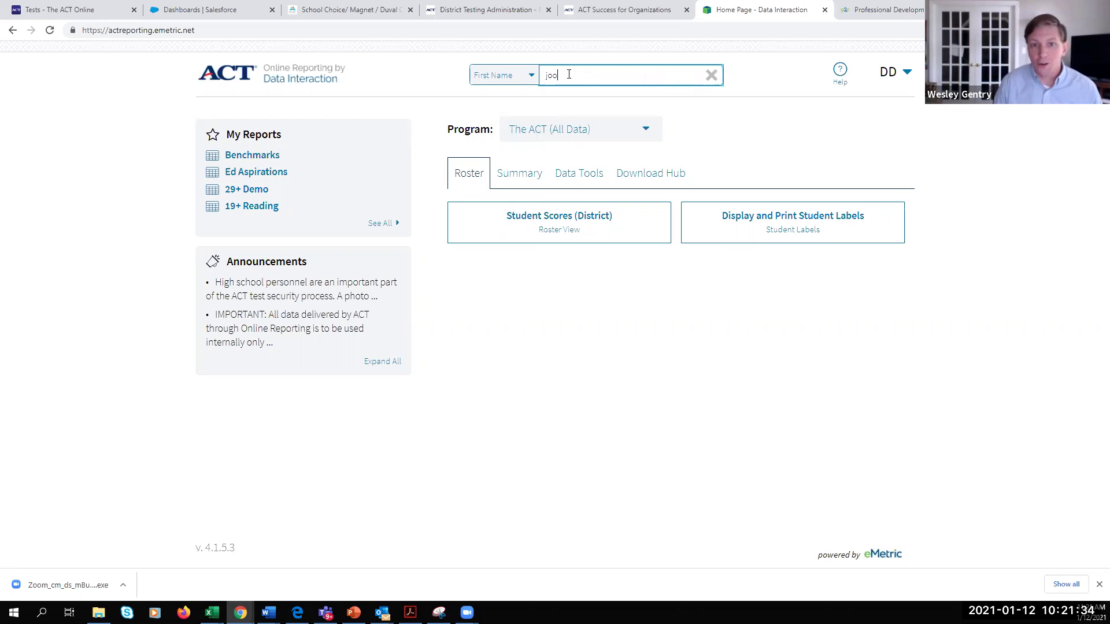
key(BackSpace)
text(hn)
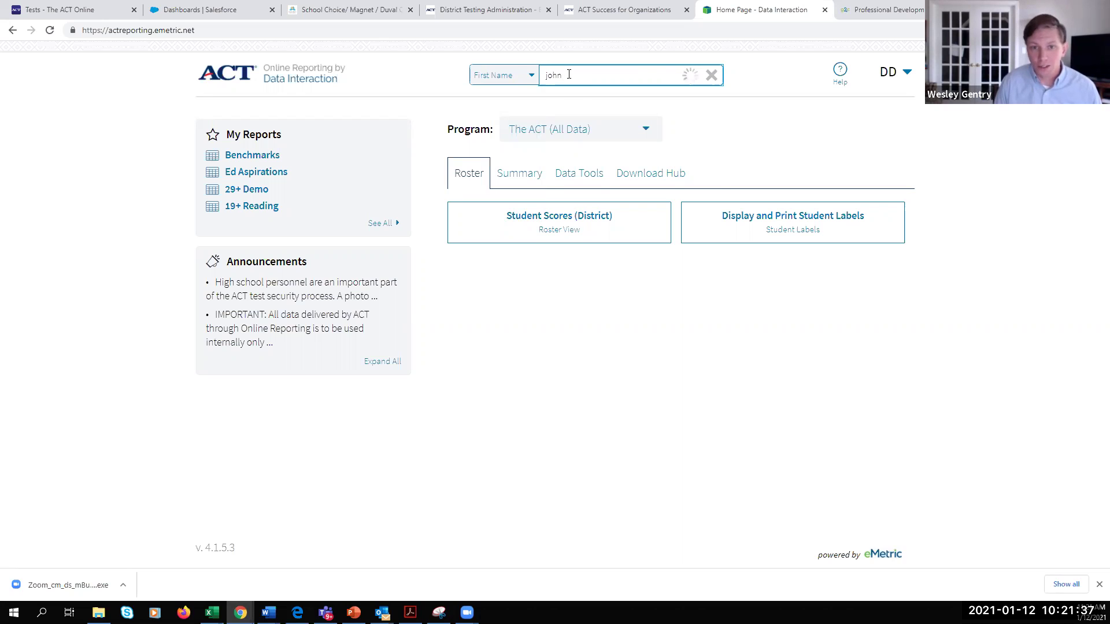
text(00)
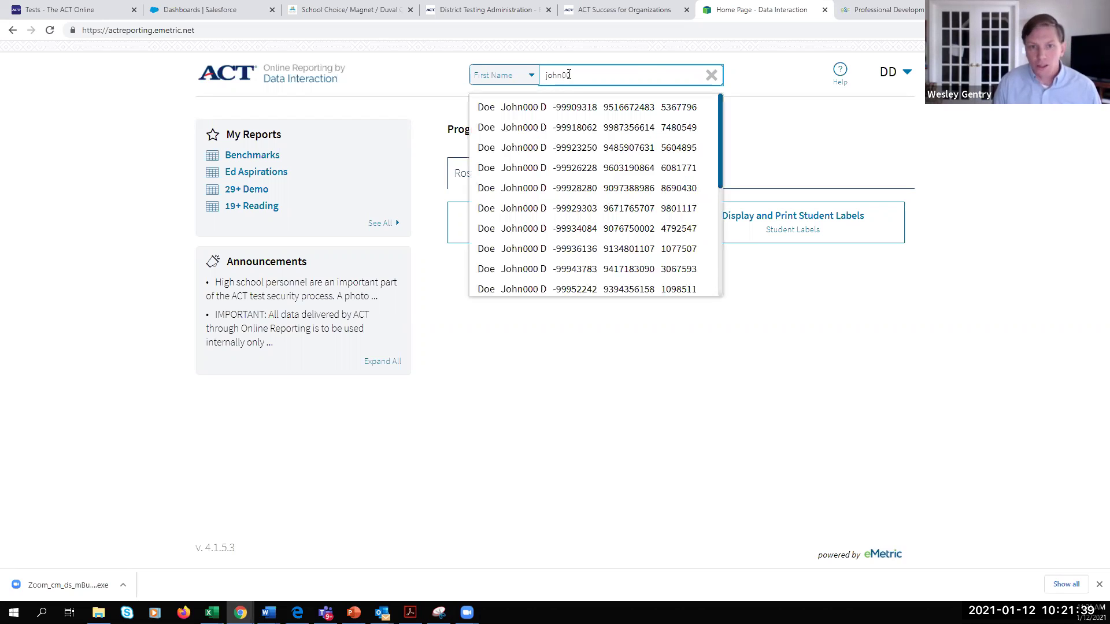
text(0)
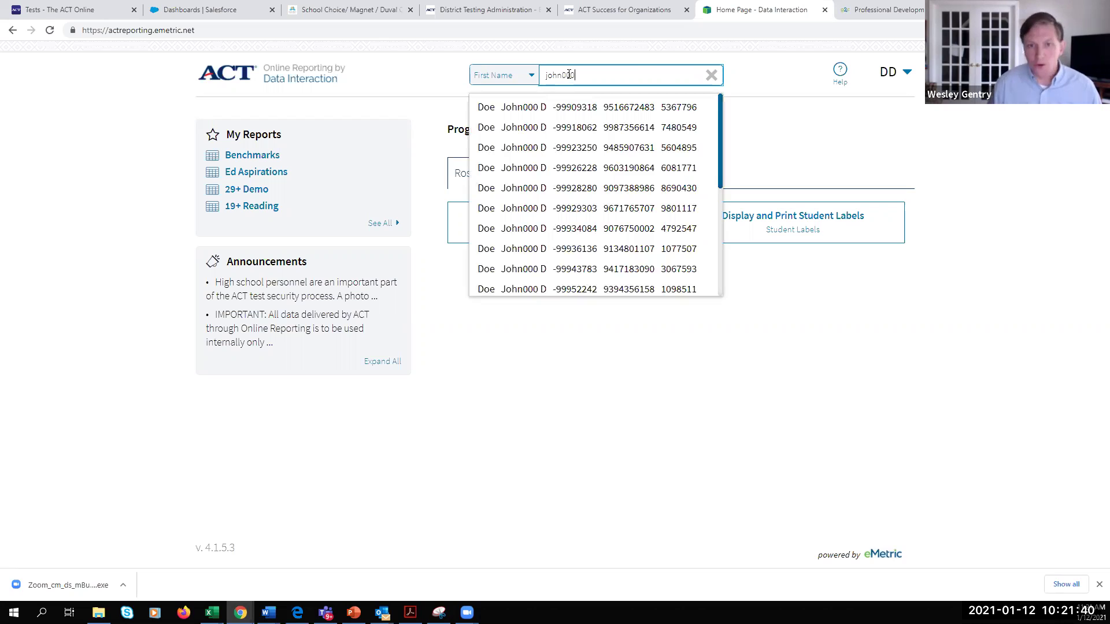
click(585, 110)
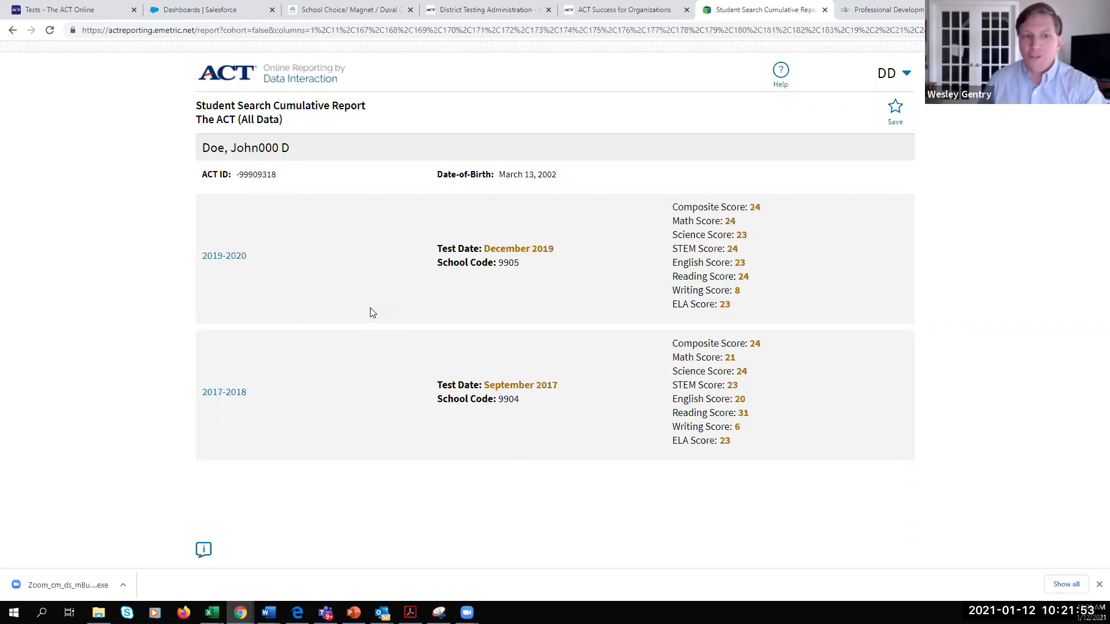
View the student's 2019-2020 individual report, and return to the reporting home page.
click(240, 262)
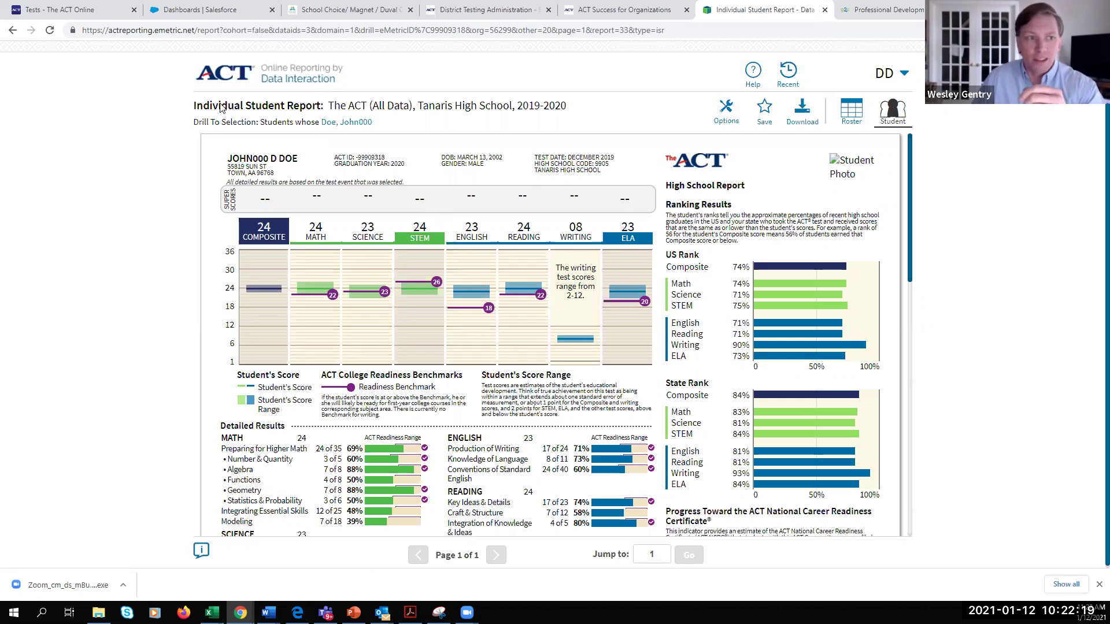
click(13, 30)
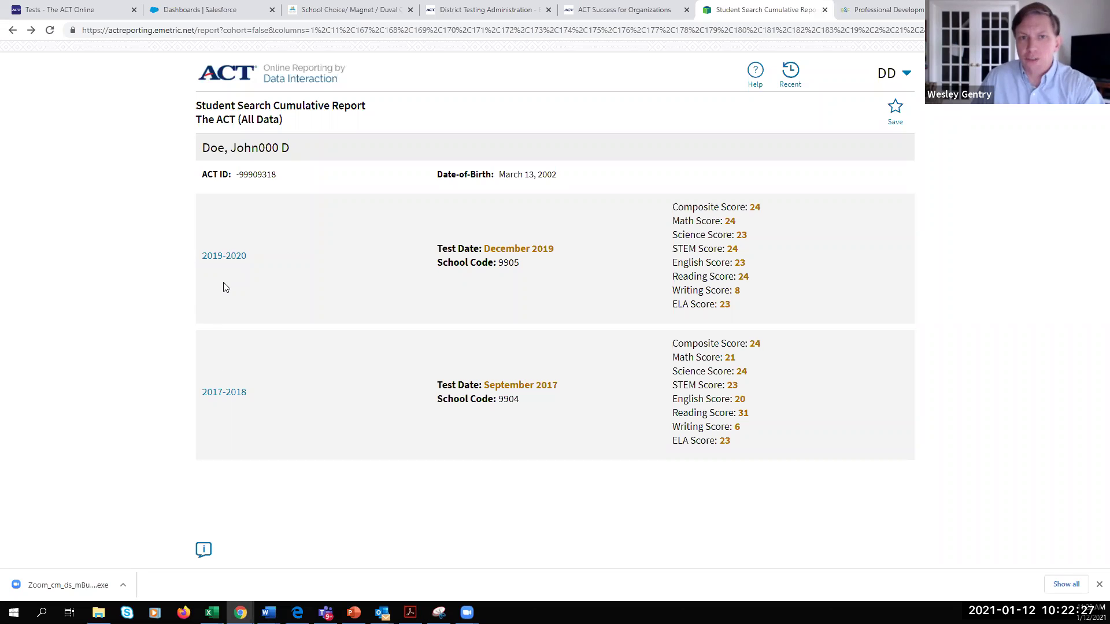
click(324, 80)
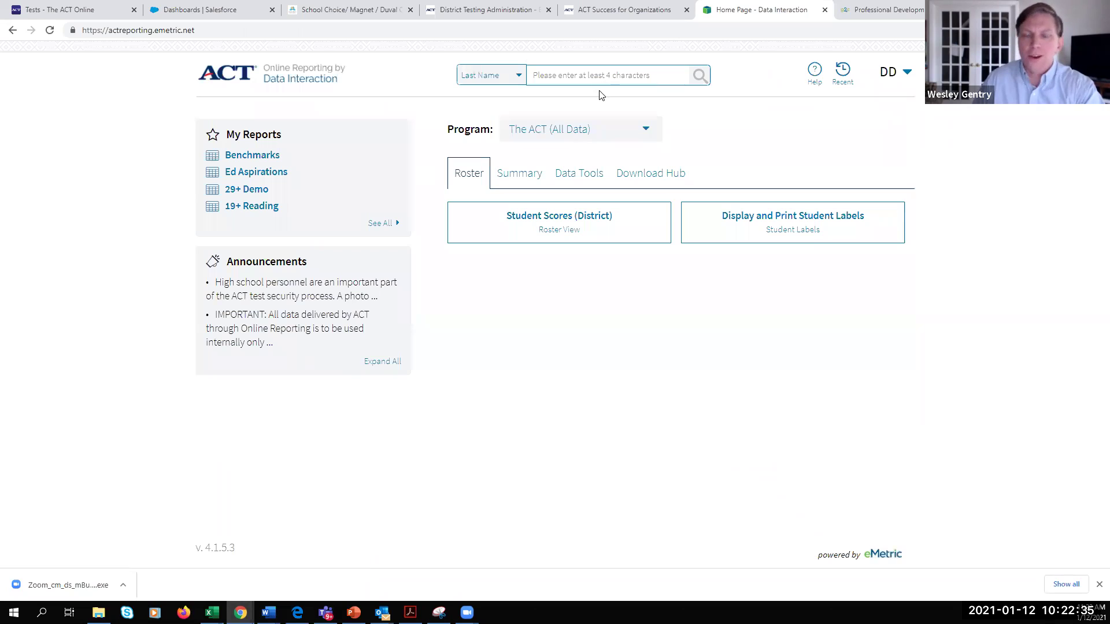
Check the available report programs and keep The ACT (All Data) selected.
click(596, 141)
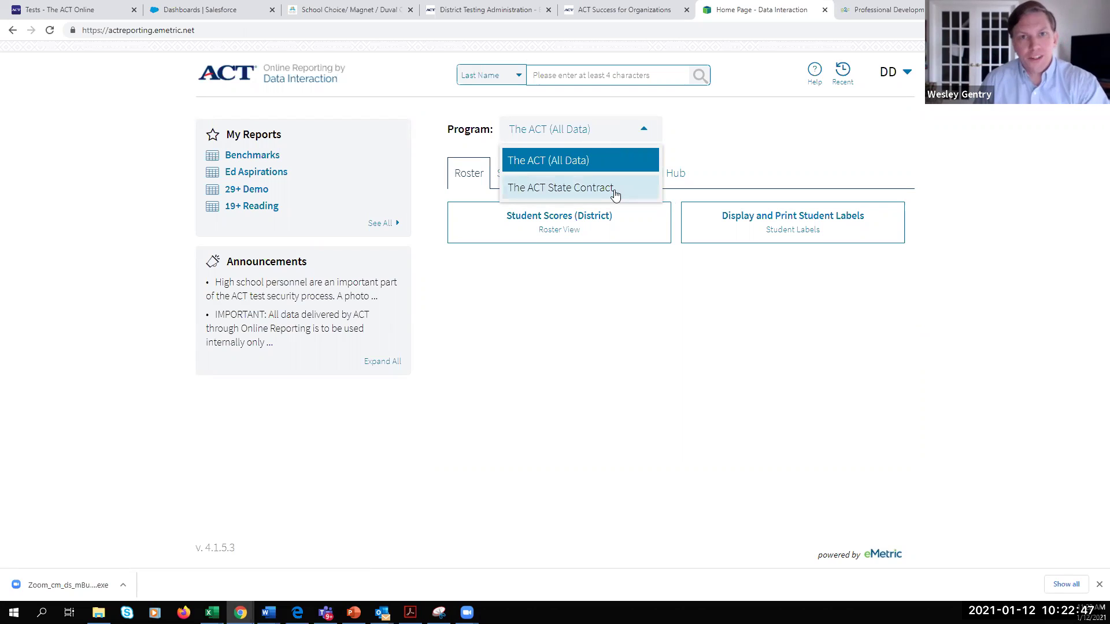
click(597, 137)
click(595, 137)
click(595, 137)
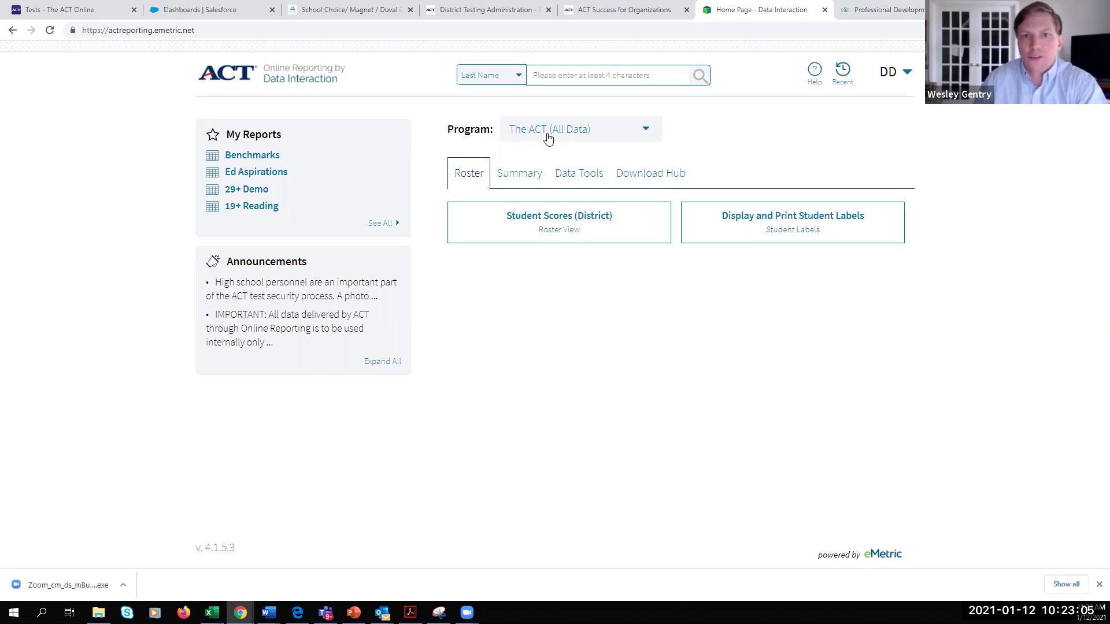
Set up a Student Scores (District) roster for Tanaris High School.
click(556, 223)
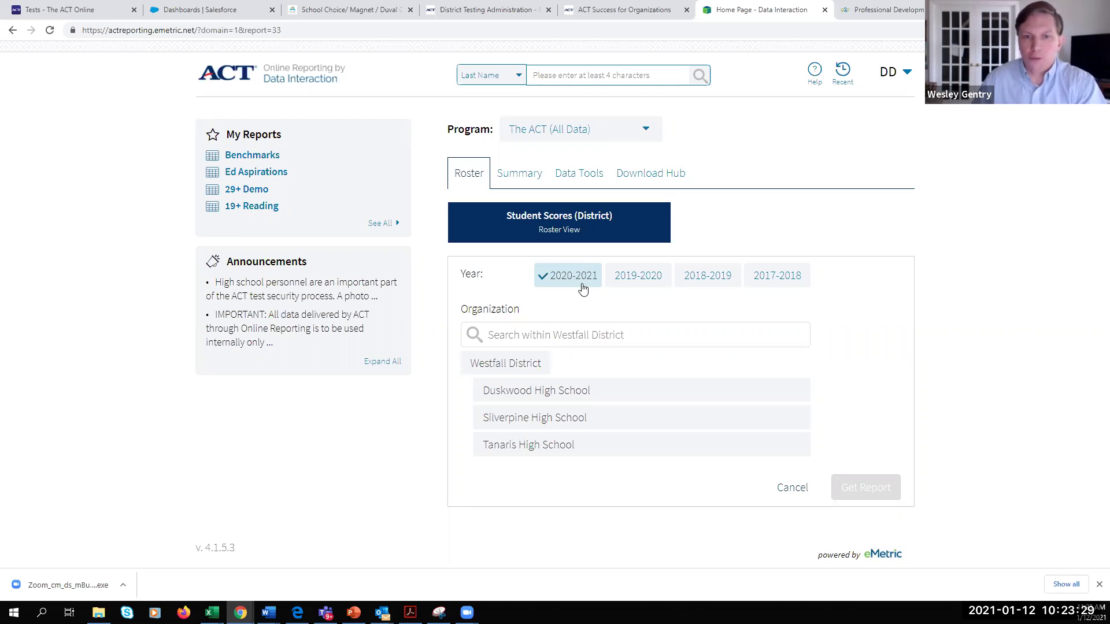
click(592, 452)
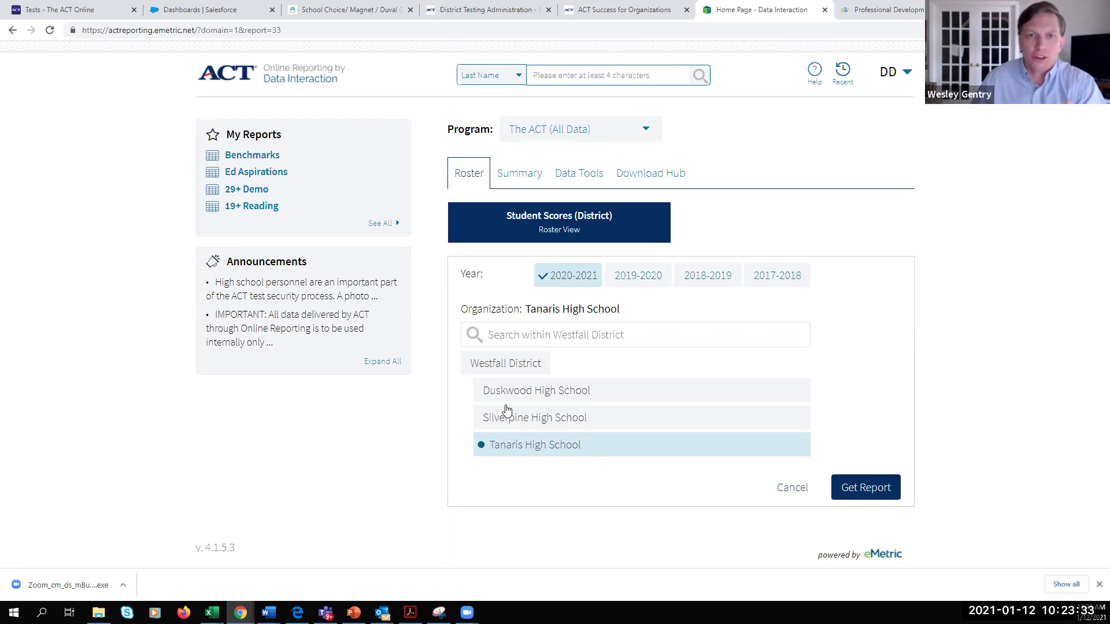
Try adding the years 2019-2020, 2018-2019 and 2017-2018 to the roster selection, and clear them again.
click(643, 283)
click(726, 287)
click(769, 280)
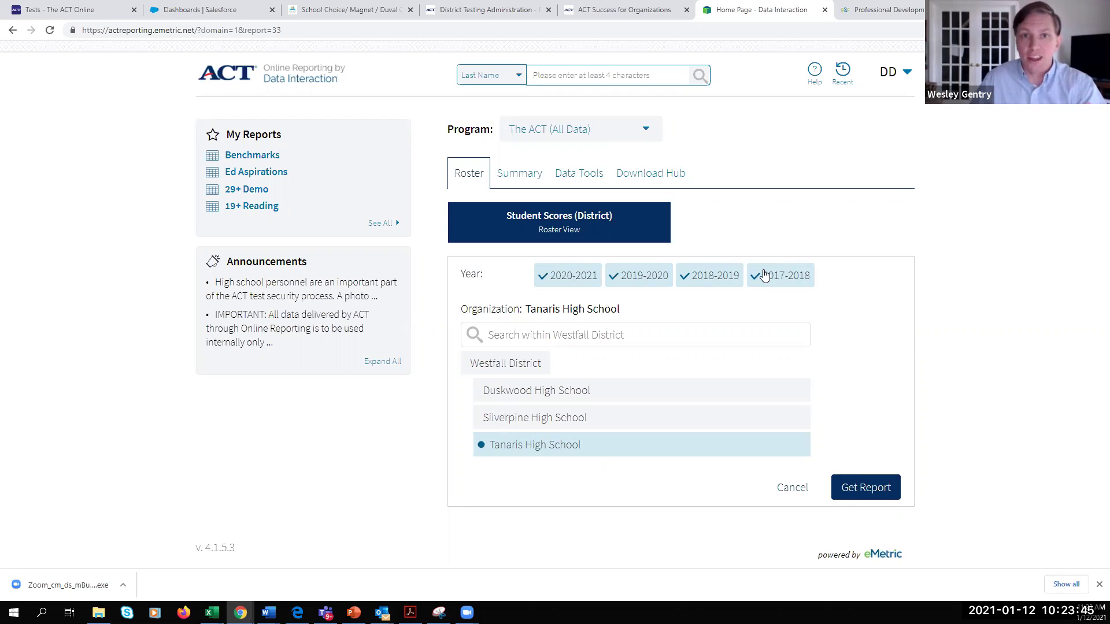
click(764, 275)
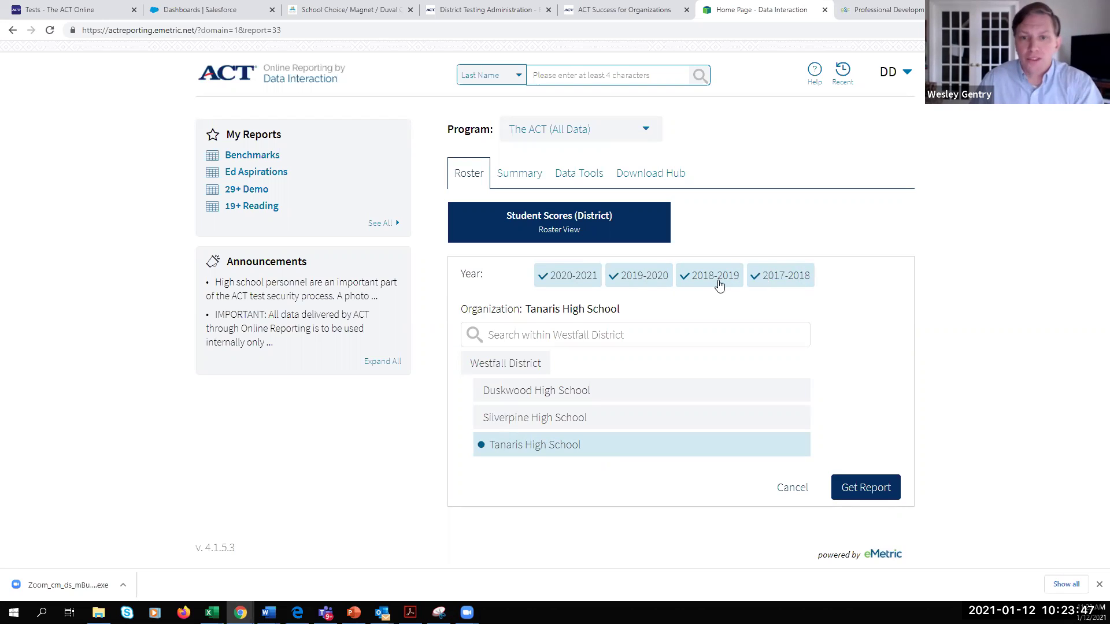
click(717, 284)
click(644, 283)
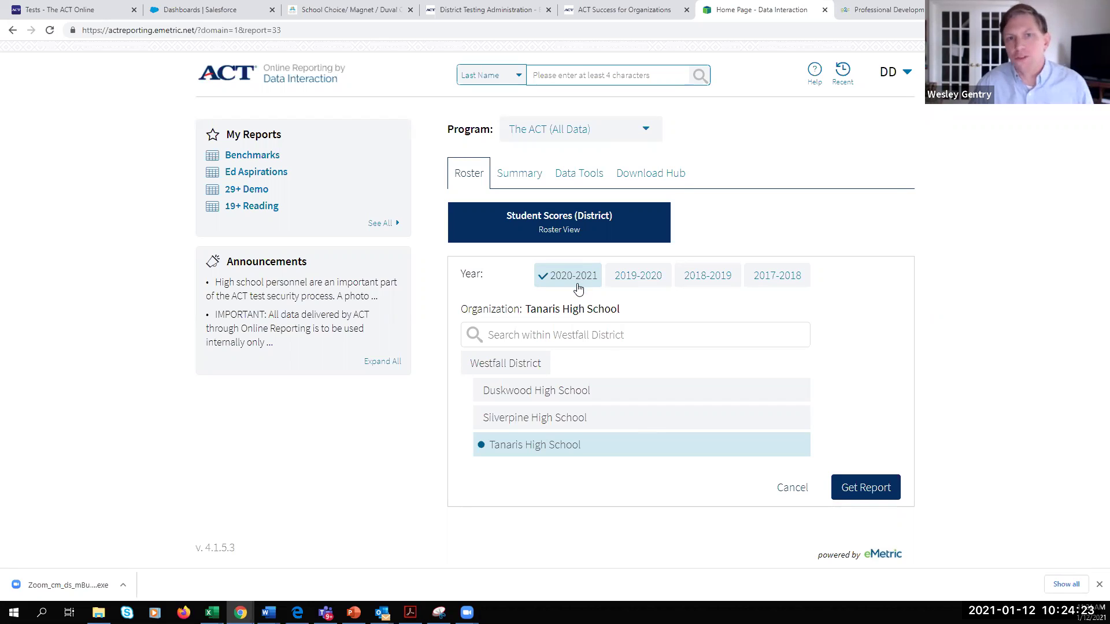
Generate the 2020-2021 roster report and view its individual student reports up to the second student.
click(883, 498)
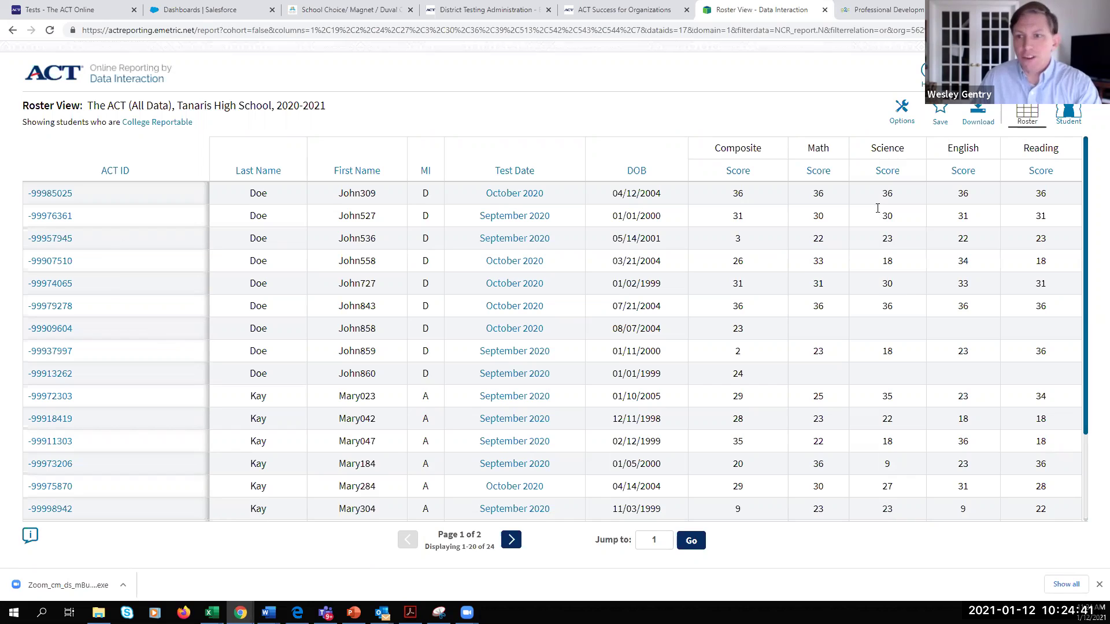
click(1067, 115)
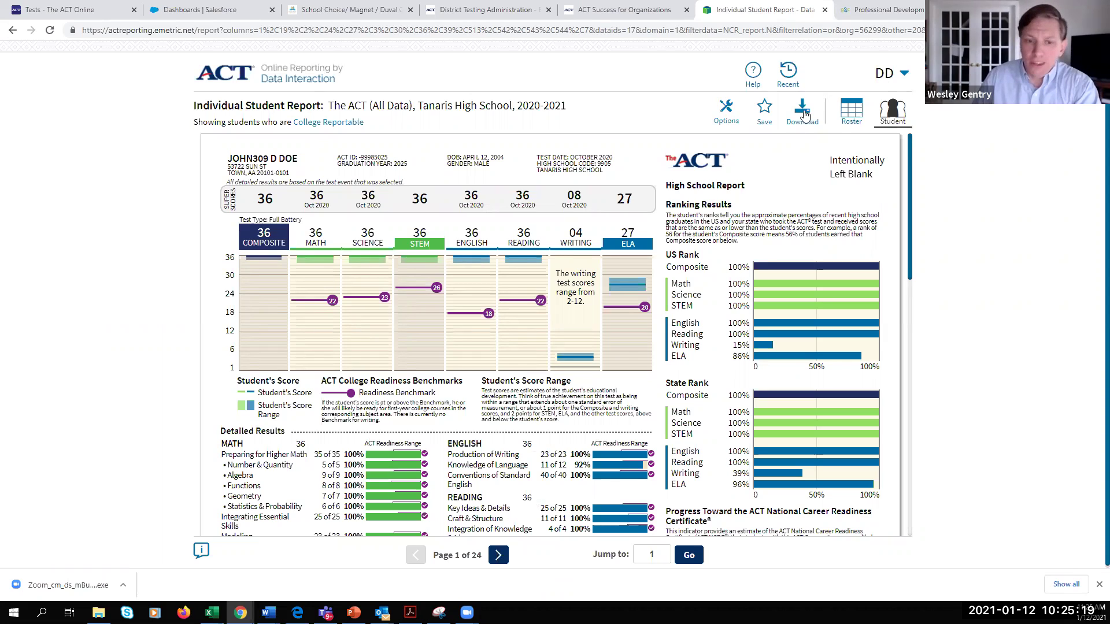
click(498, 556)
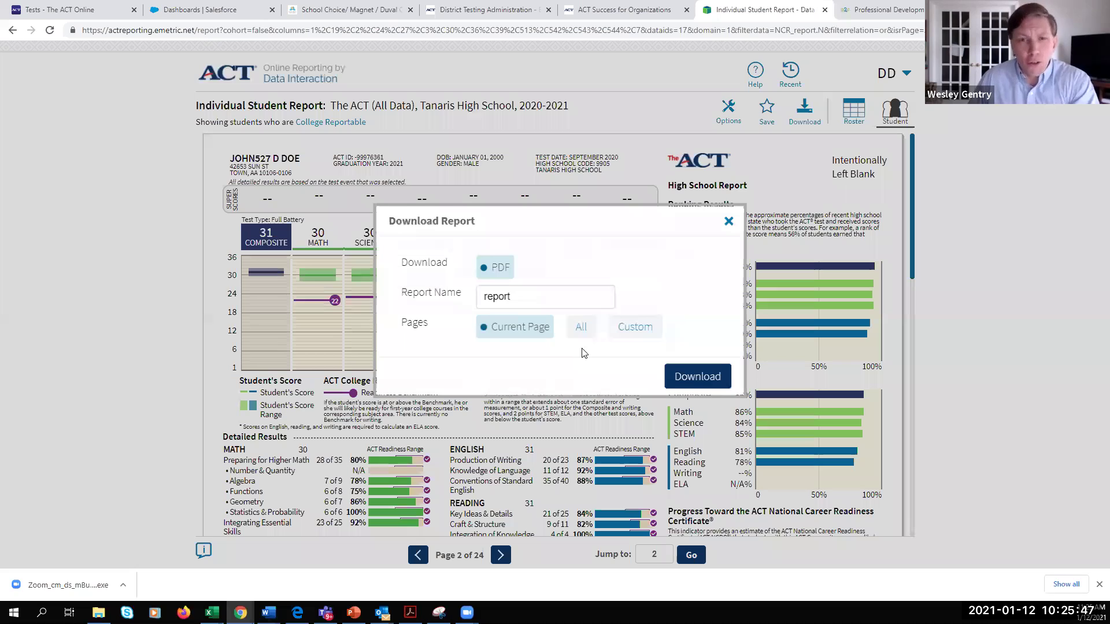
Try the All and Custom page options for the PDF report download, and leave without downloading.
click(581, 339)
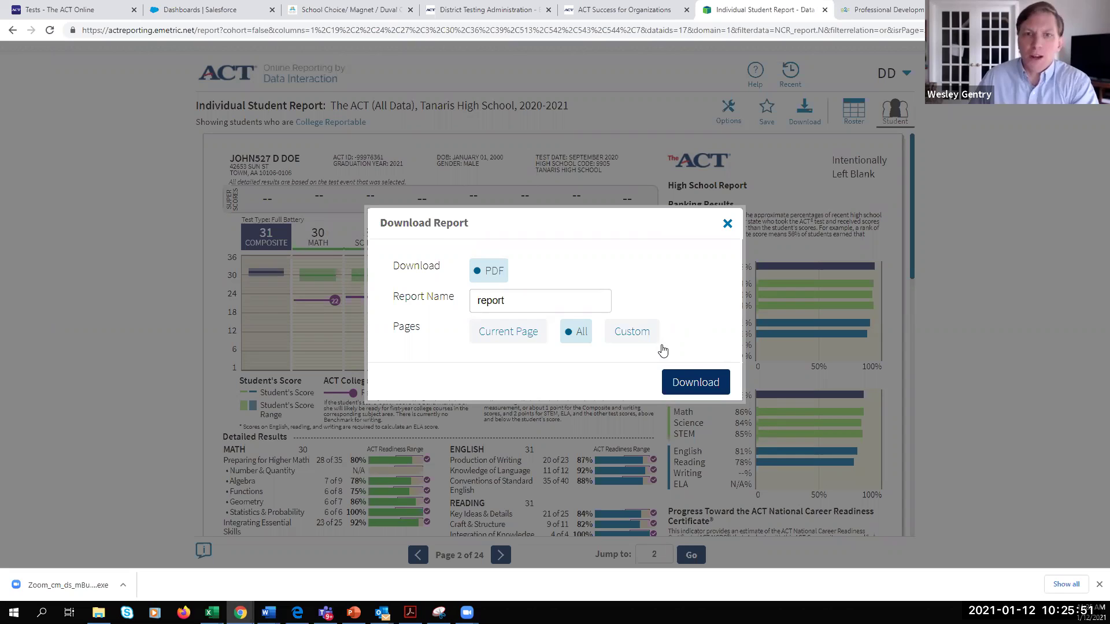
click(644, 336)
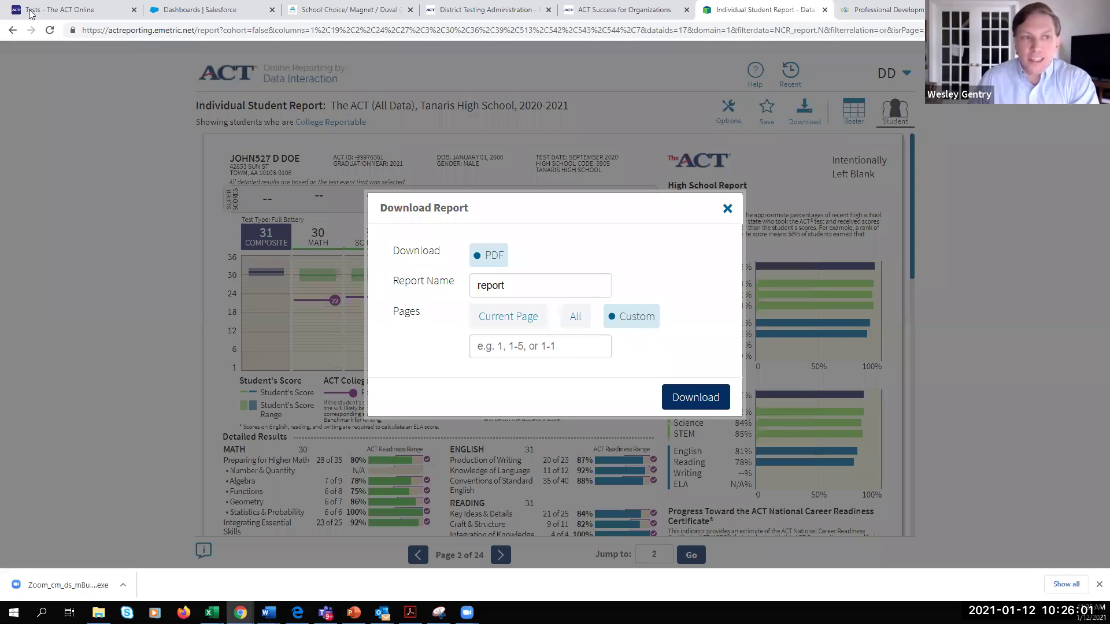
click(14, 34)
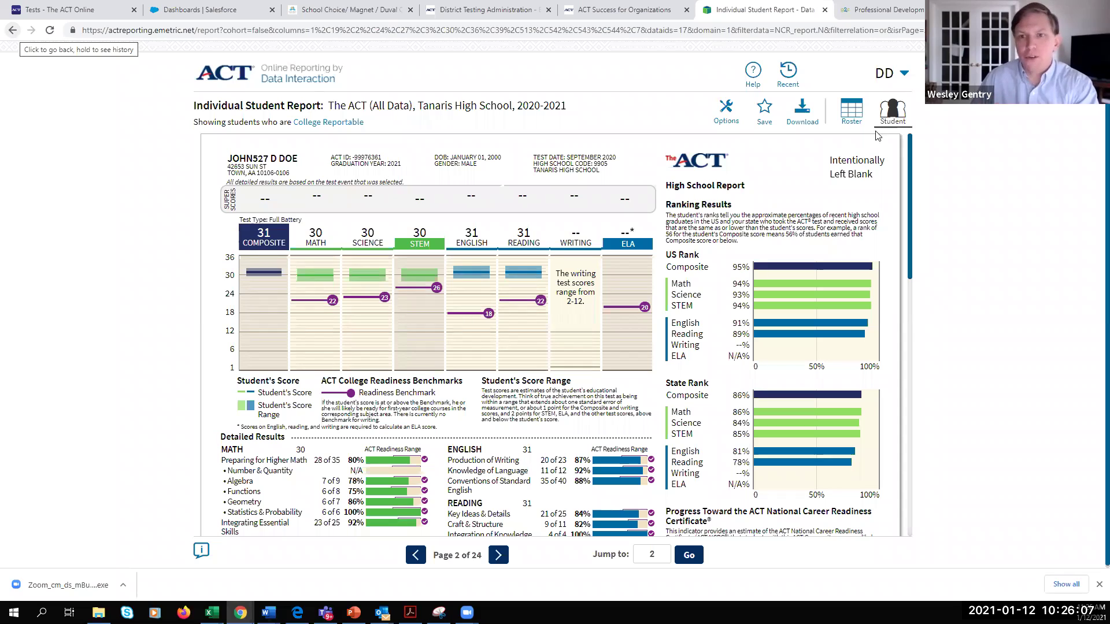
Return to the Tanaris High School roster and add the Test Location field to its columns.
click(14, 33)
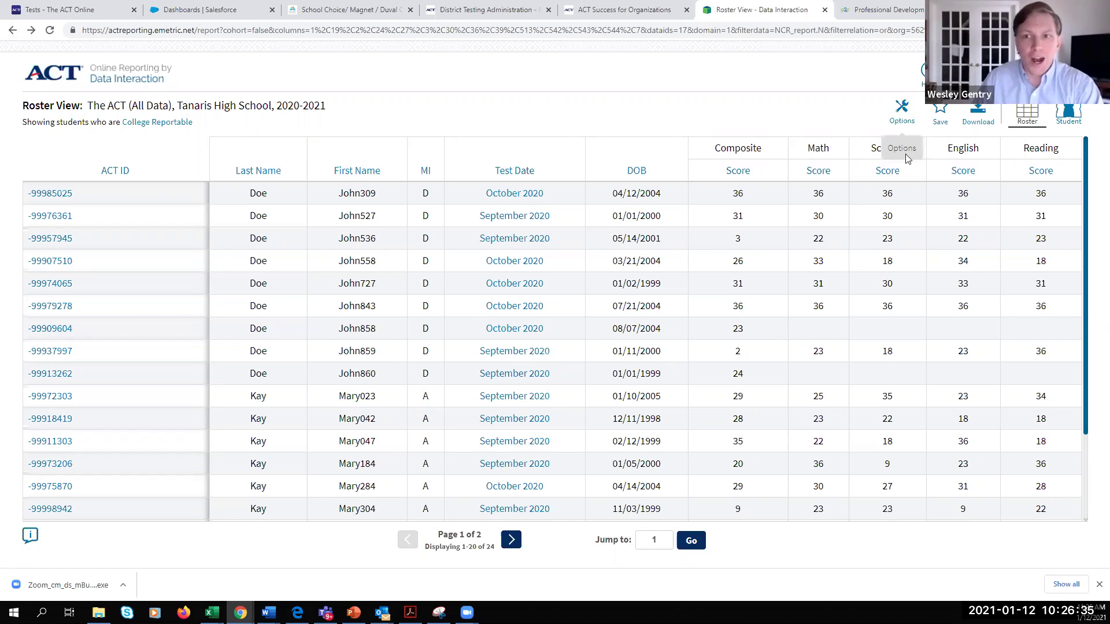
click(900, 123)
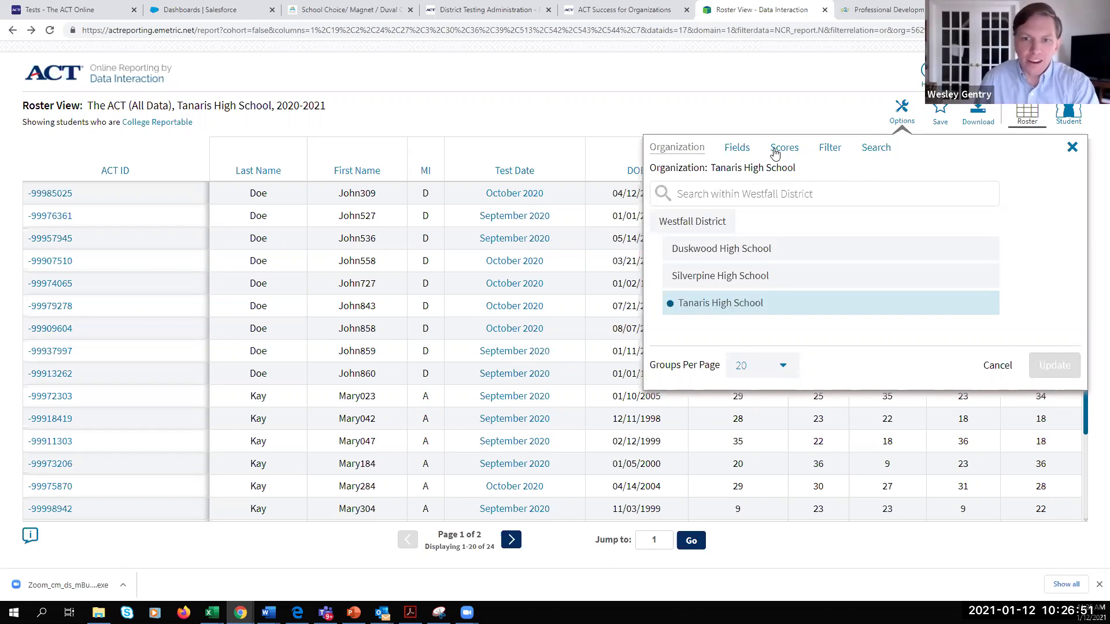
click(737, 149)
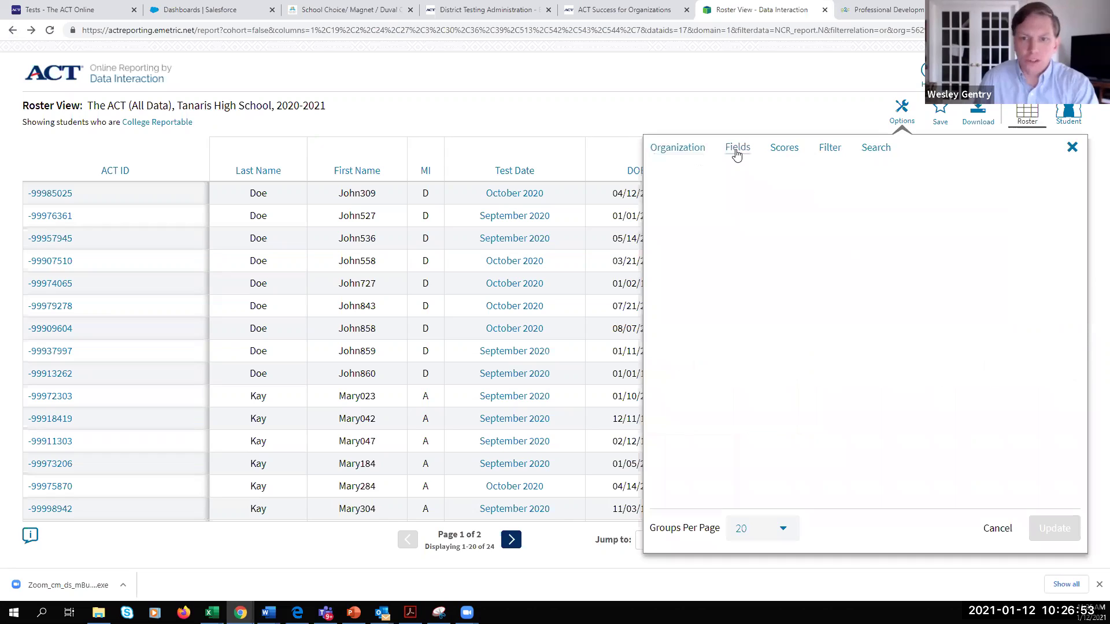
click(748, 200)
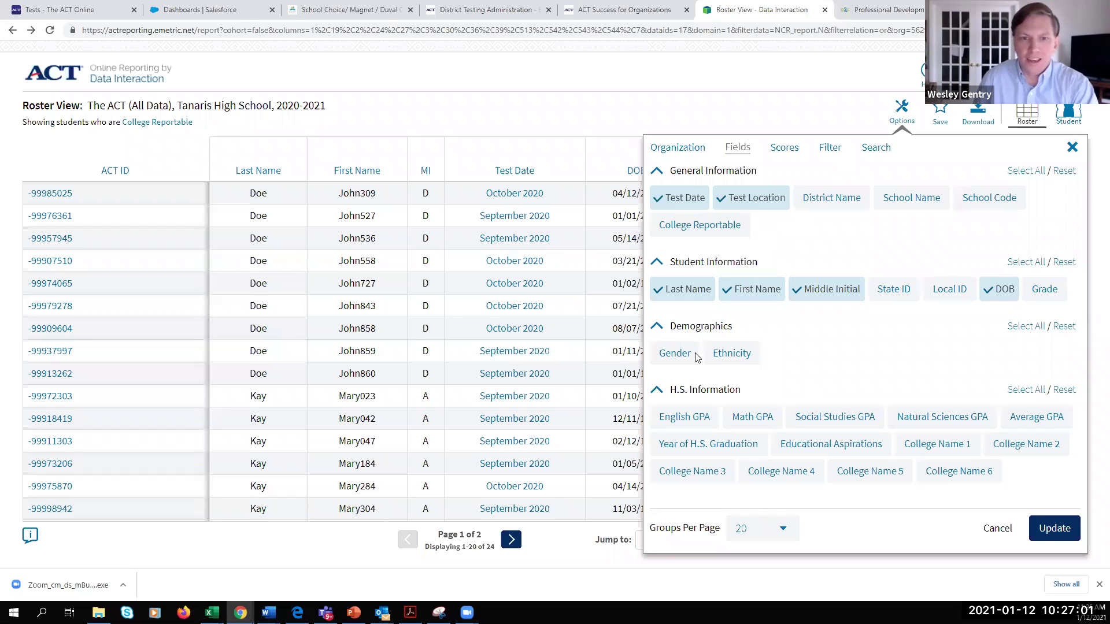
click(597, 175)
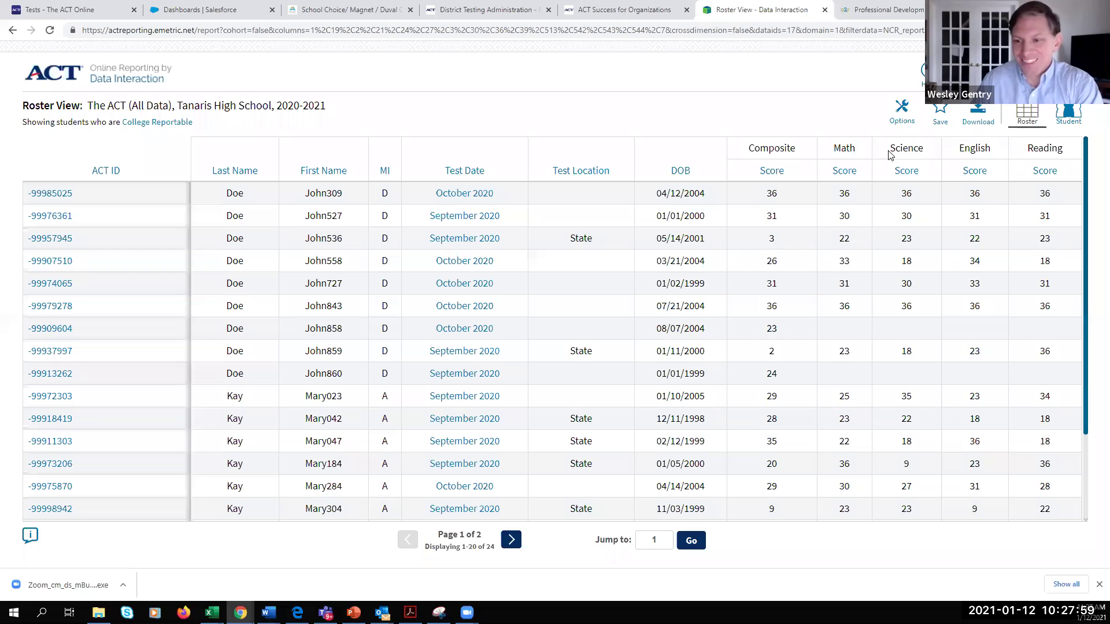
Add a search criterion to the roster for Test Date containing "october 2020" and update the report.
click(899, 115)
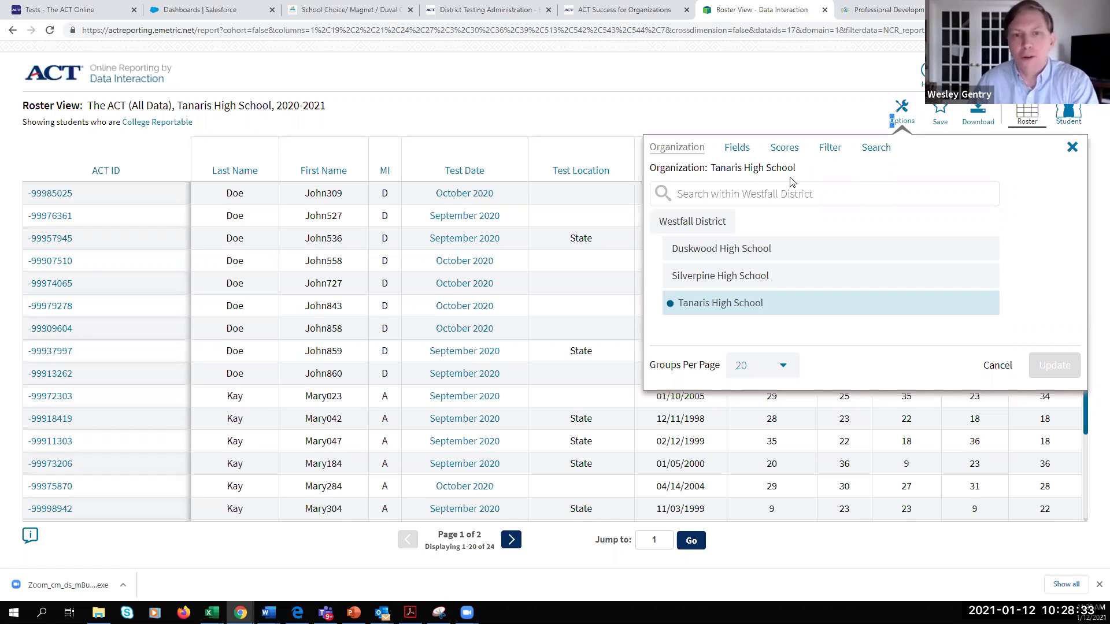
click(883, 150)
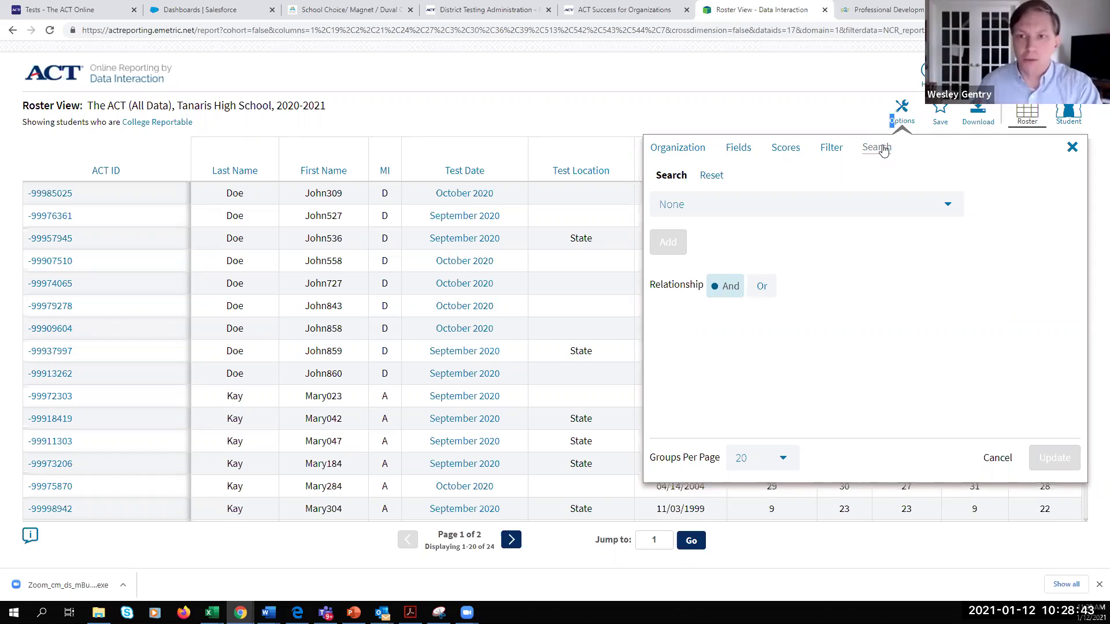
click(870, 216)
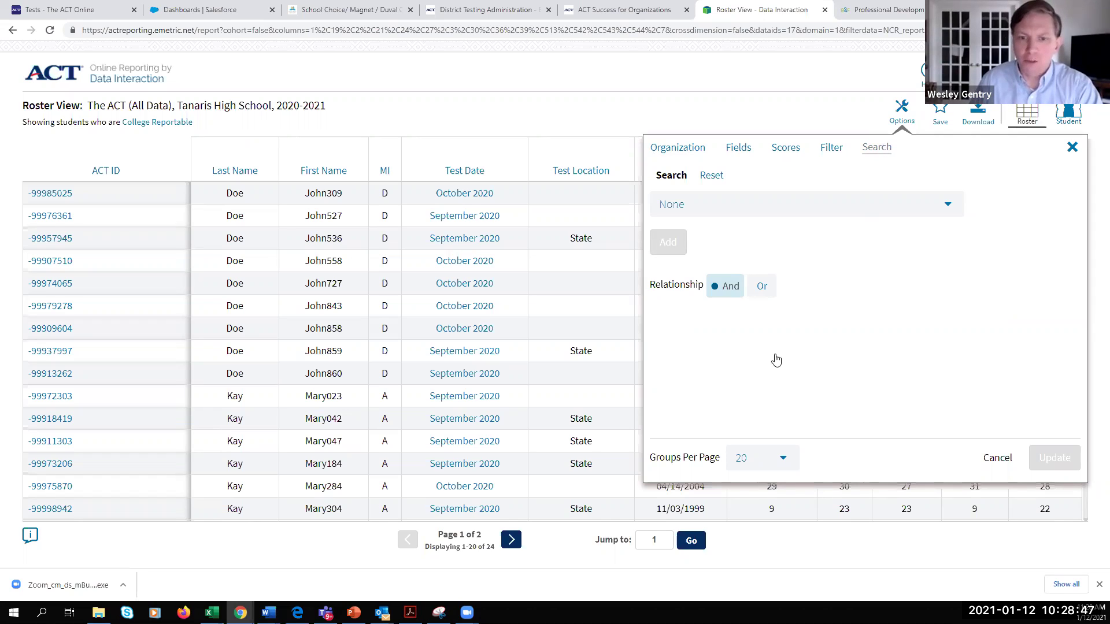
scroll(780, 313, down, 2)
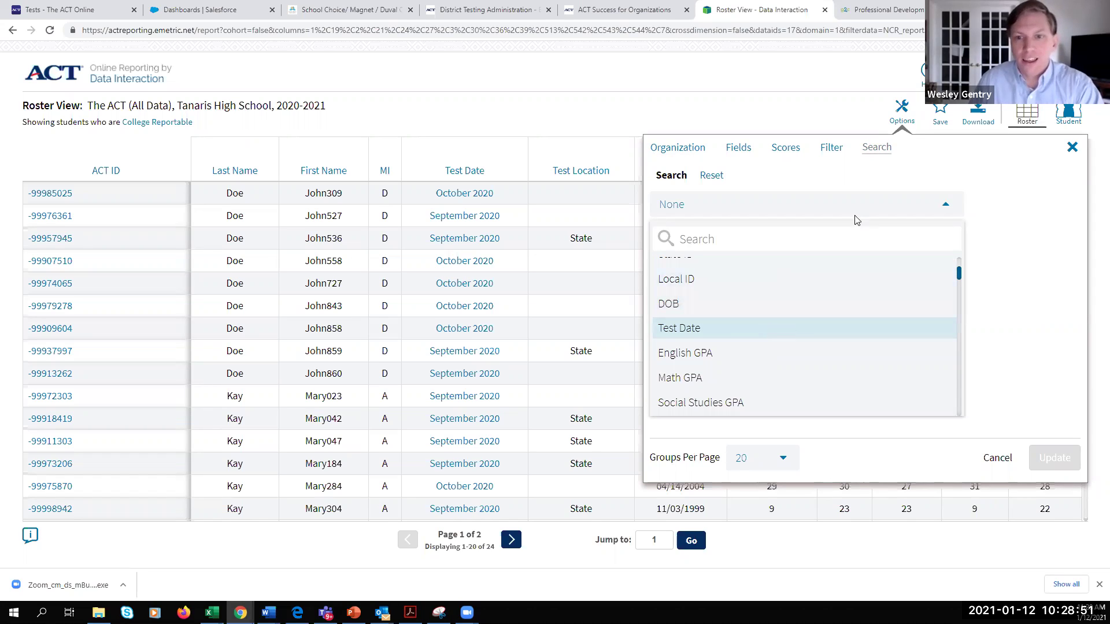
key(Return)
click(687, 258)
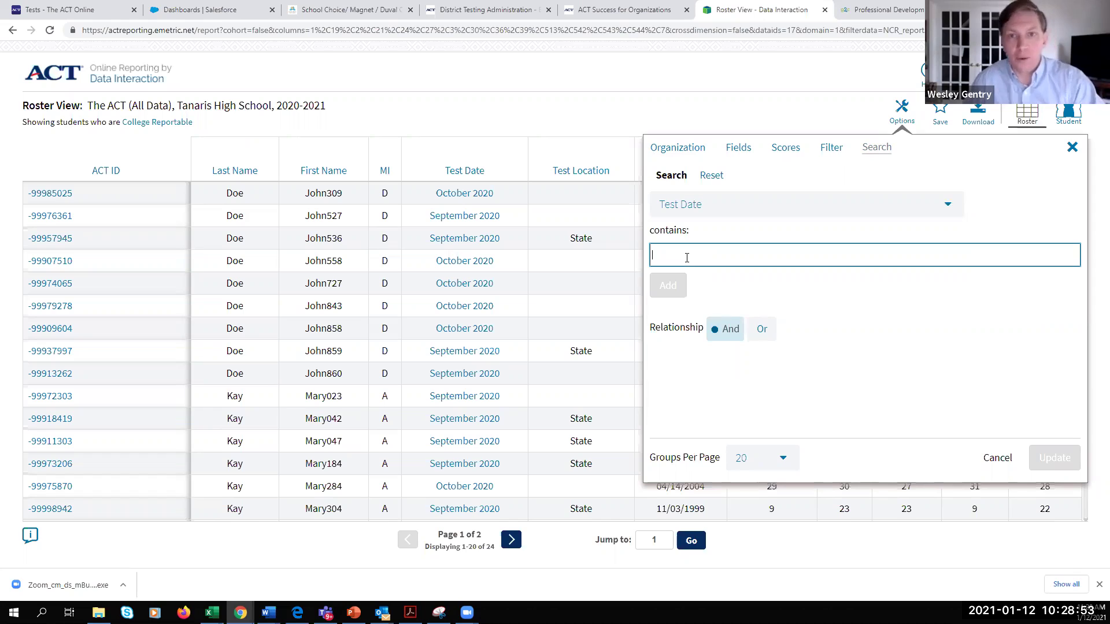
text(octobetr)
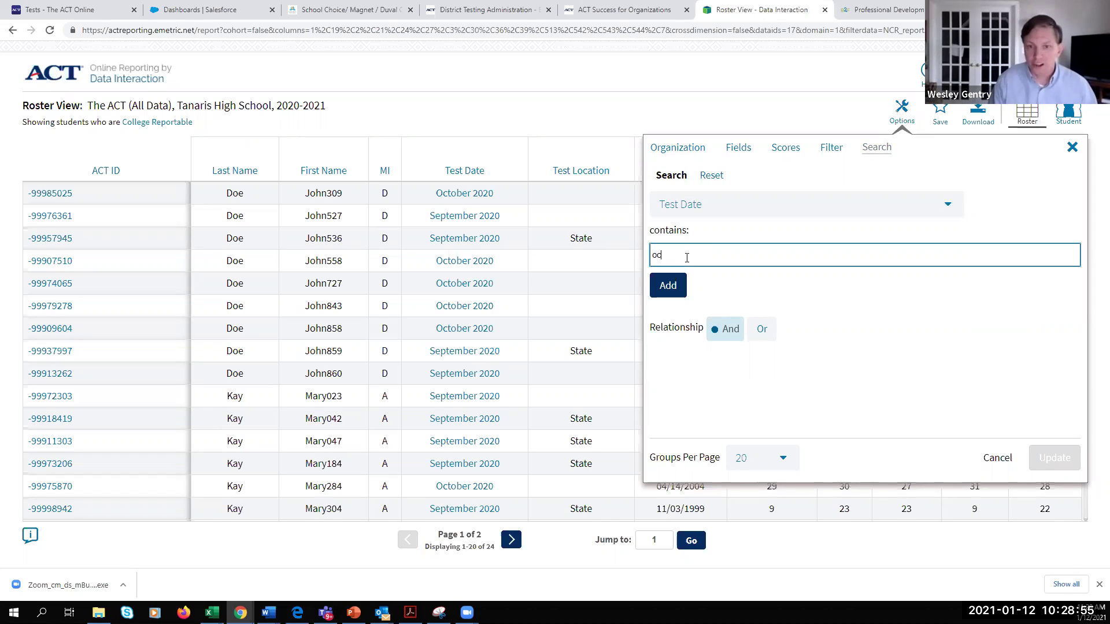
key(BackSpace)
key(BackSpace)
text(r 20)
text(020)
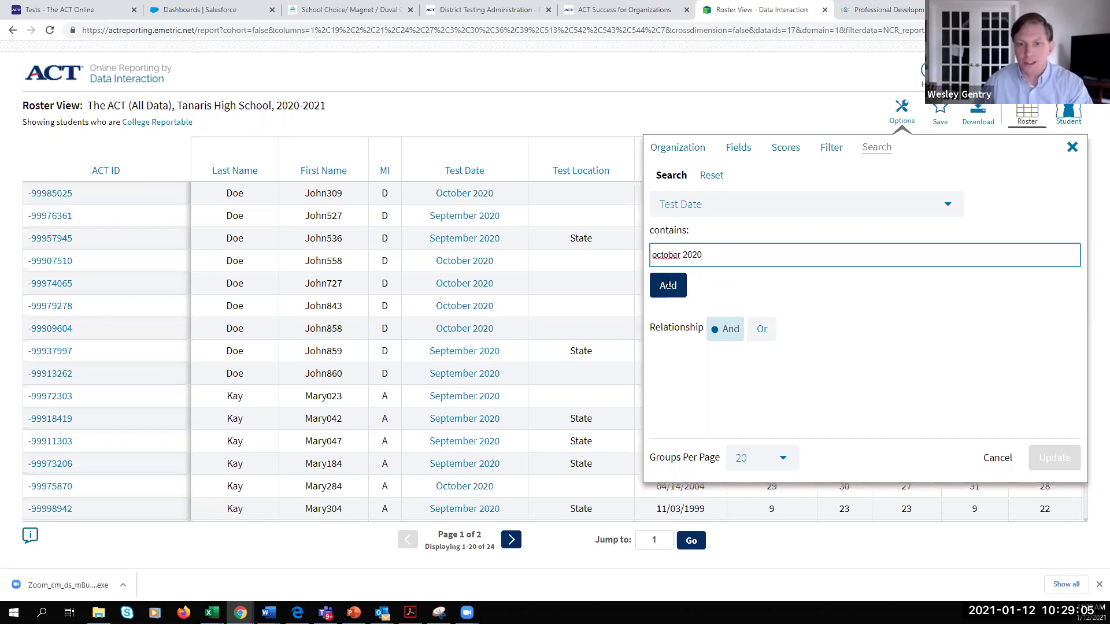
click(668, 285)
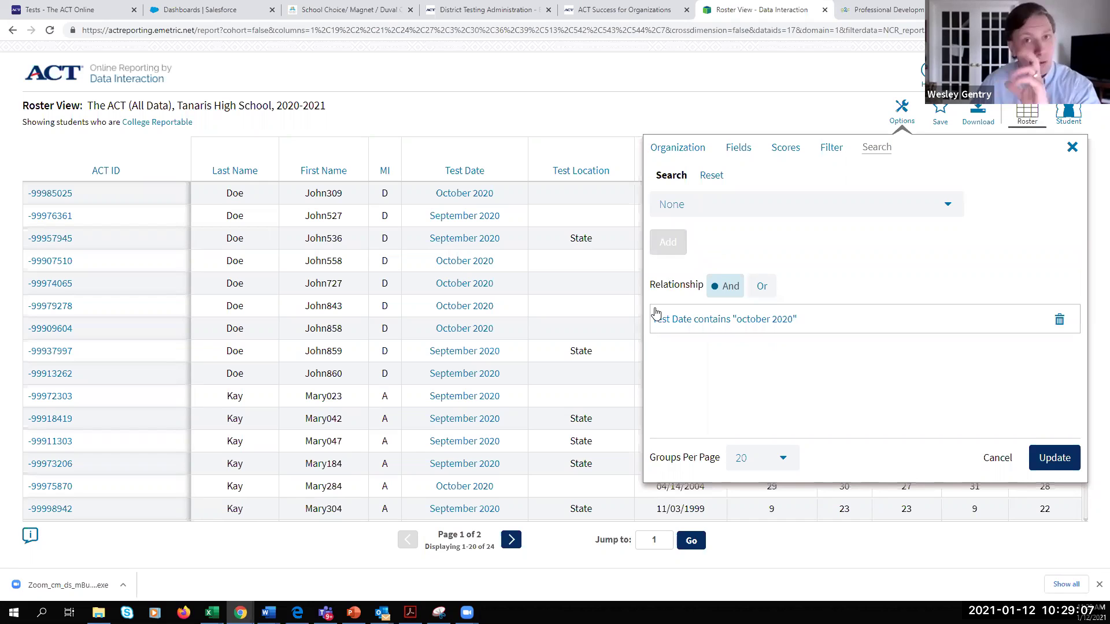
click(1050, 457)
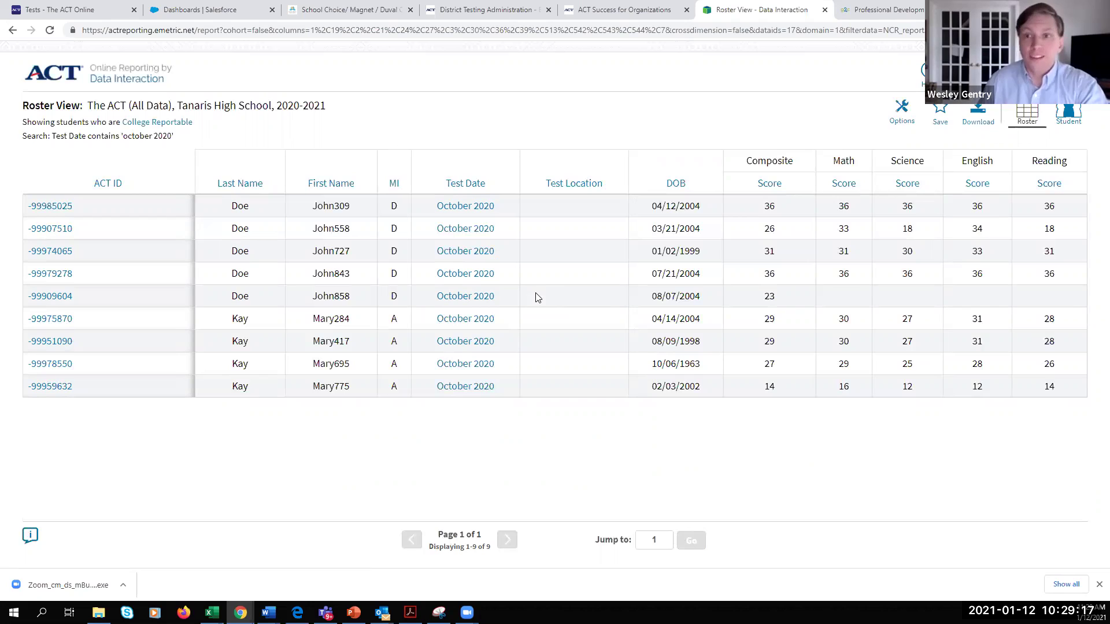
Save the filtered roster report as "october 2020" in the My Saved Reports folder.
click(939, 112)
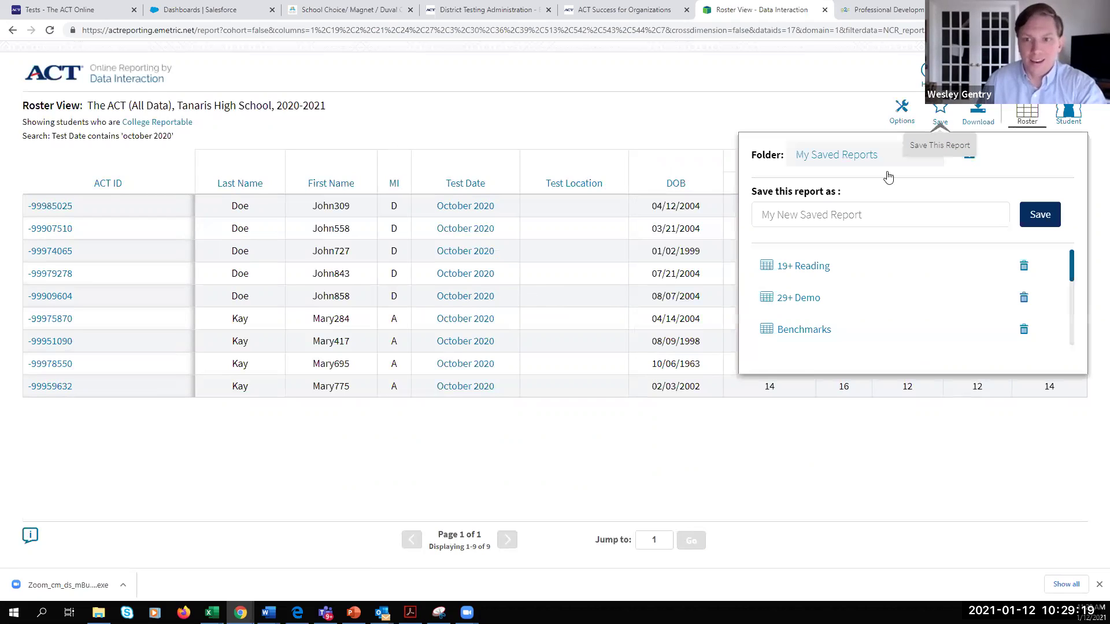
click(828, 208)
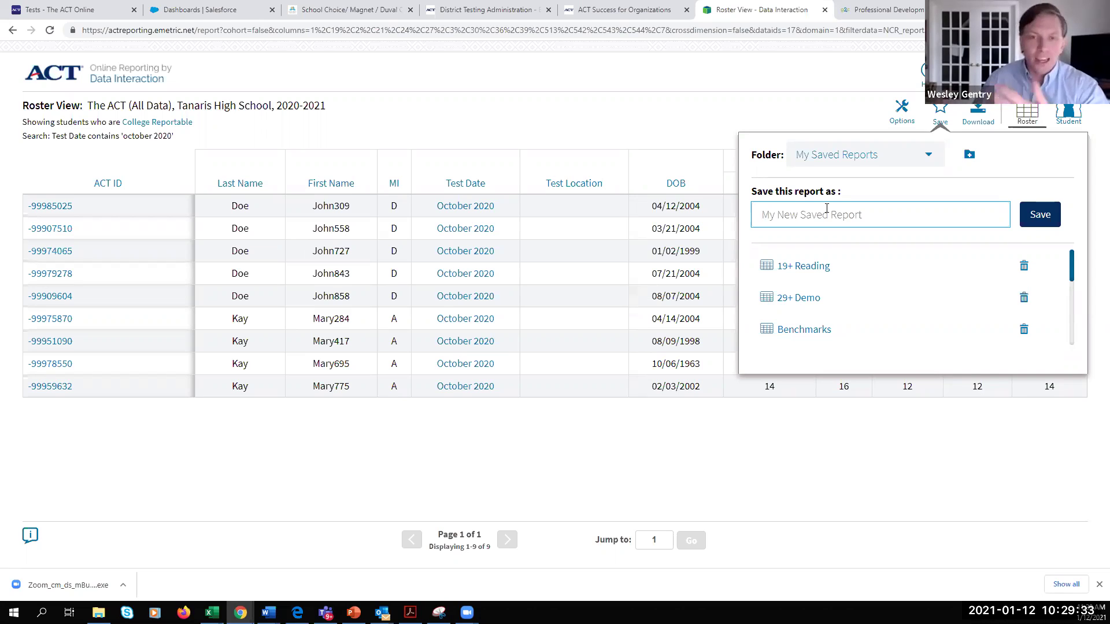
text(octob)
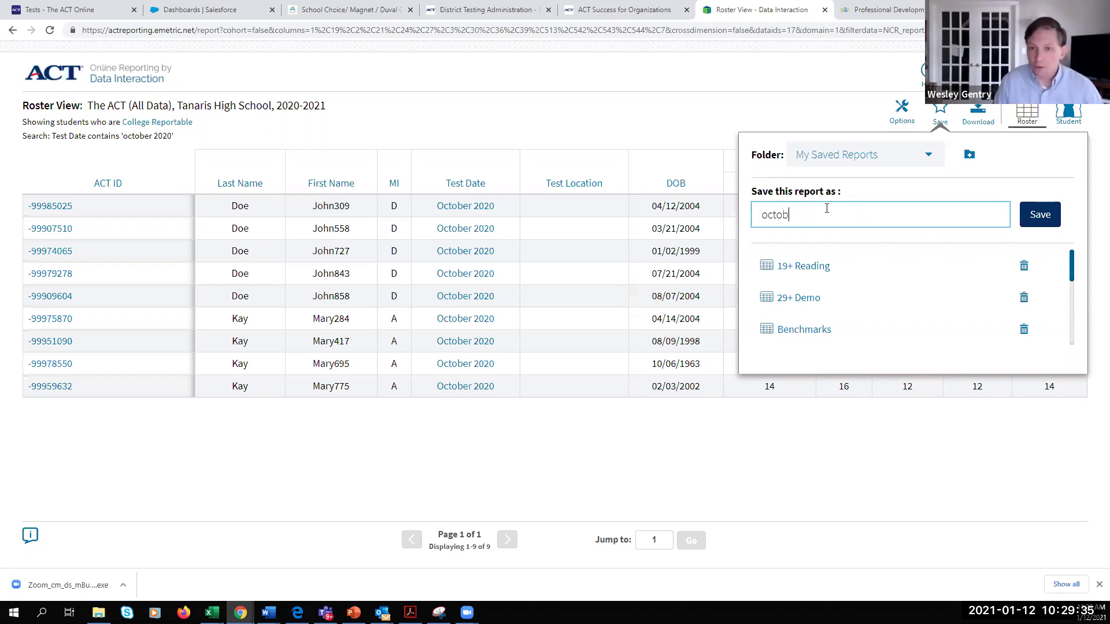
text(er 202)
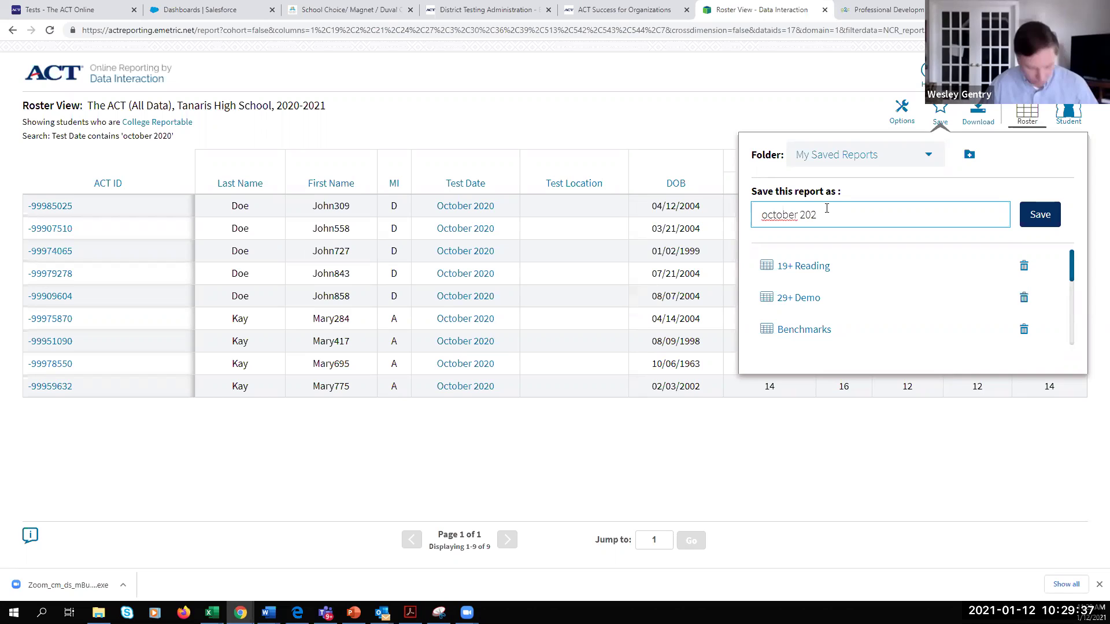
click(1037, 216)
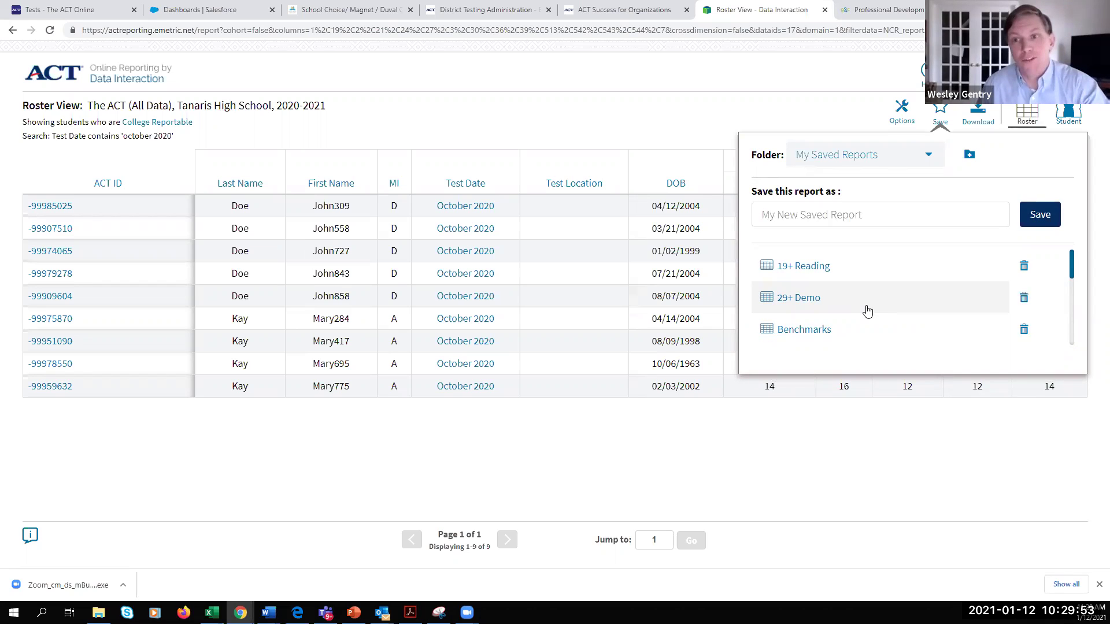
click(941, 110)
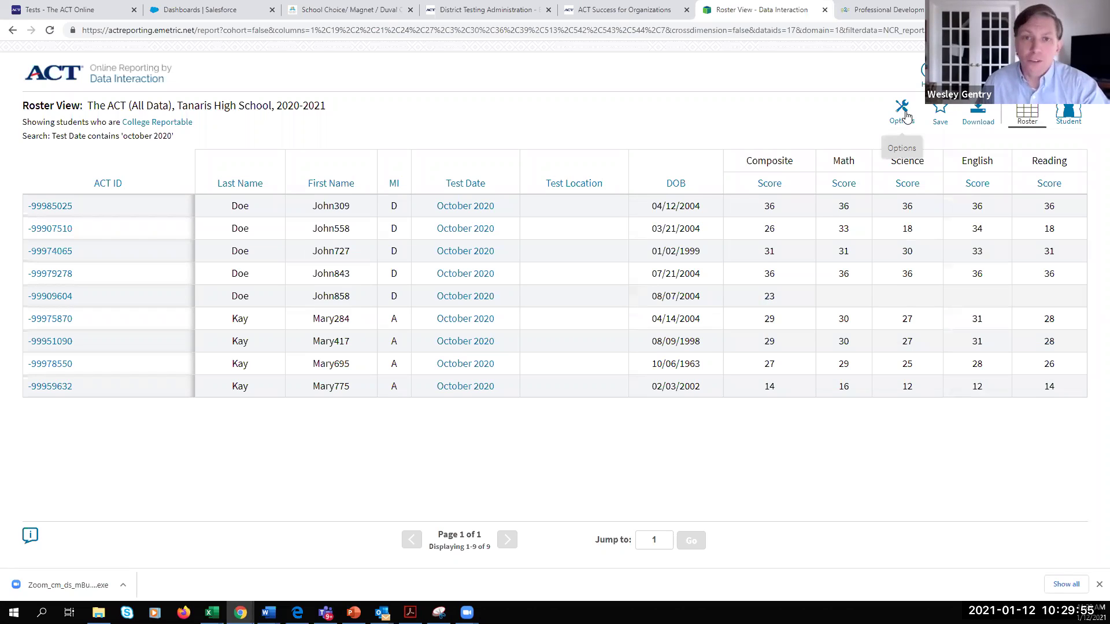
Remove the Test Date criterion from the roster's search options.
click(907, 117)
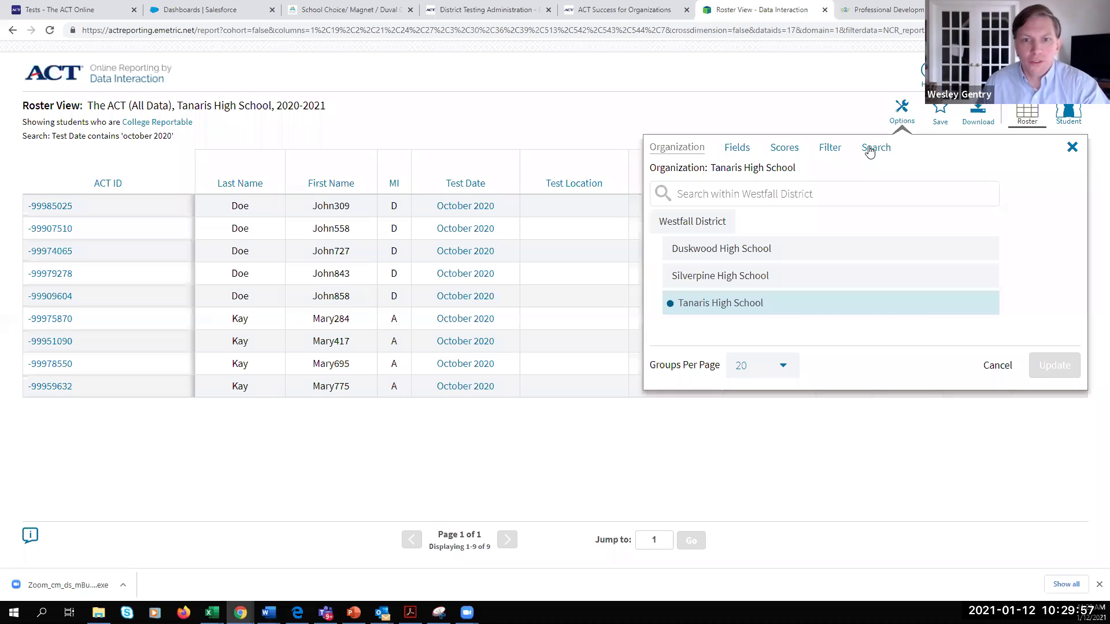
click(871, 150)
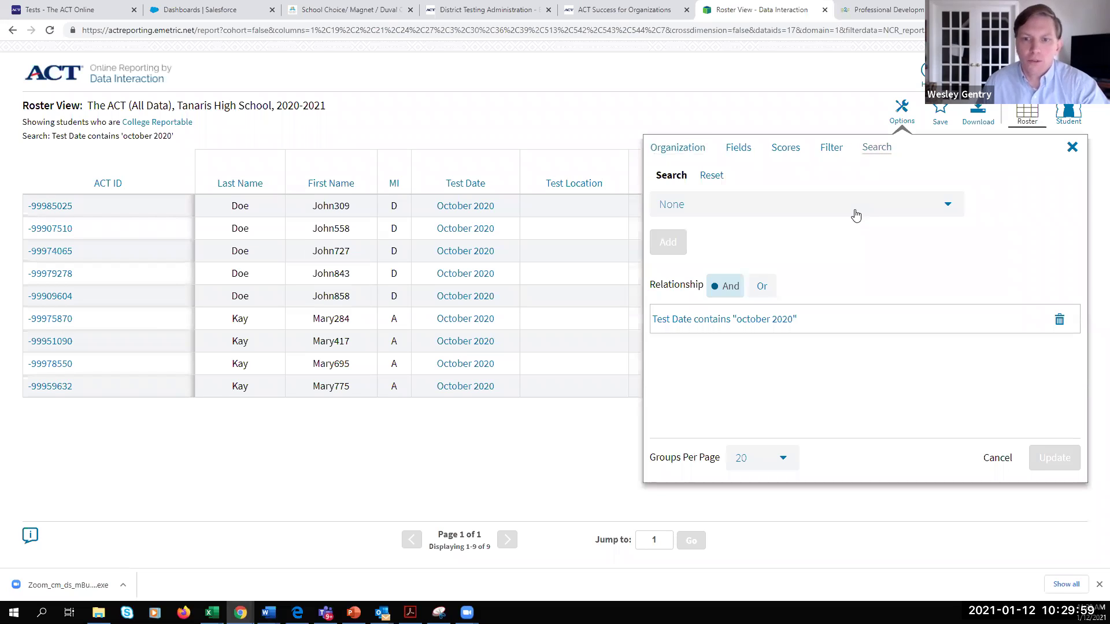
click(1060, 321)
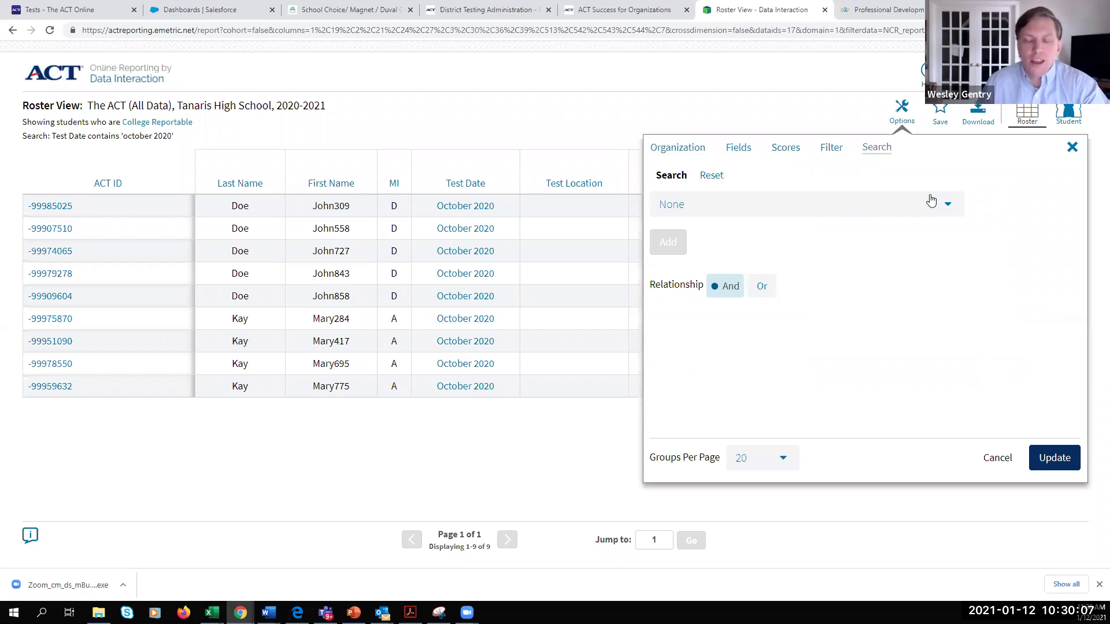
Add a search criterion for Composite Score at least 21, update the roster and review the listed students.
click(806, 211)
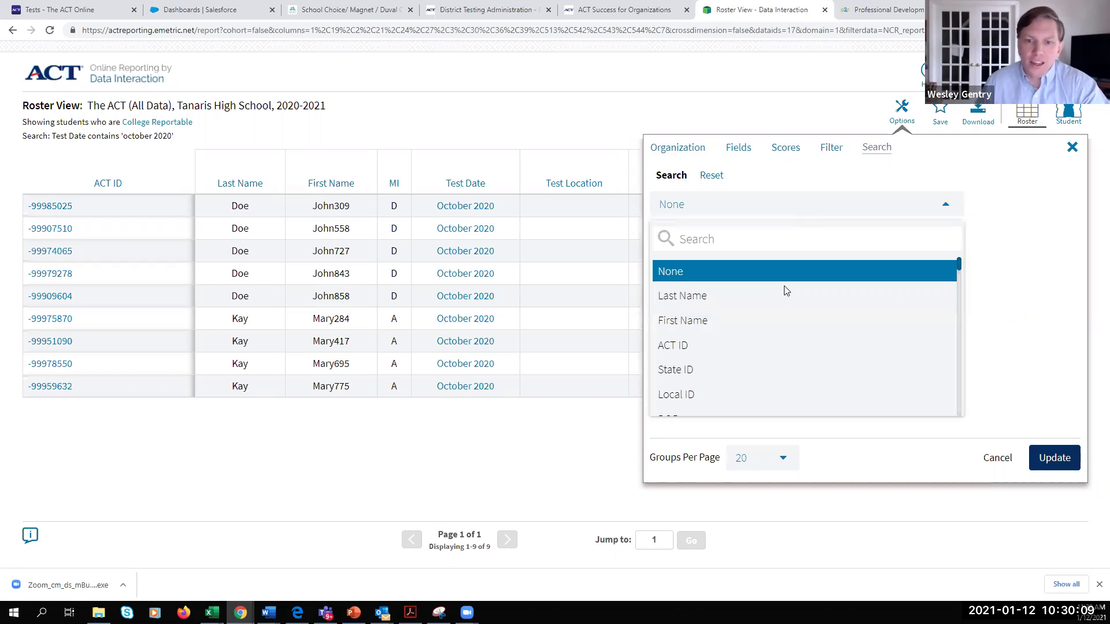
scroll(751, 347, down, 1)
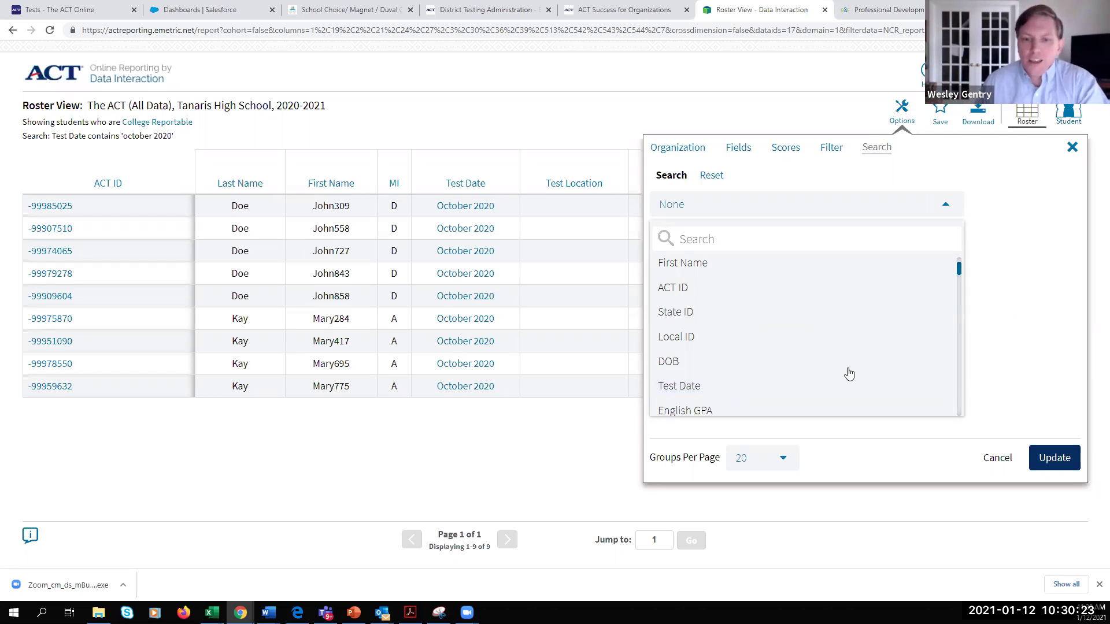
scroll(776, 330, down, 5)
scroll(776, 330, down, 3)
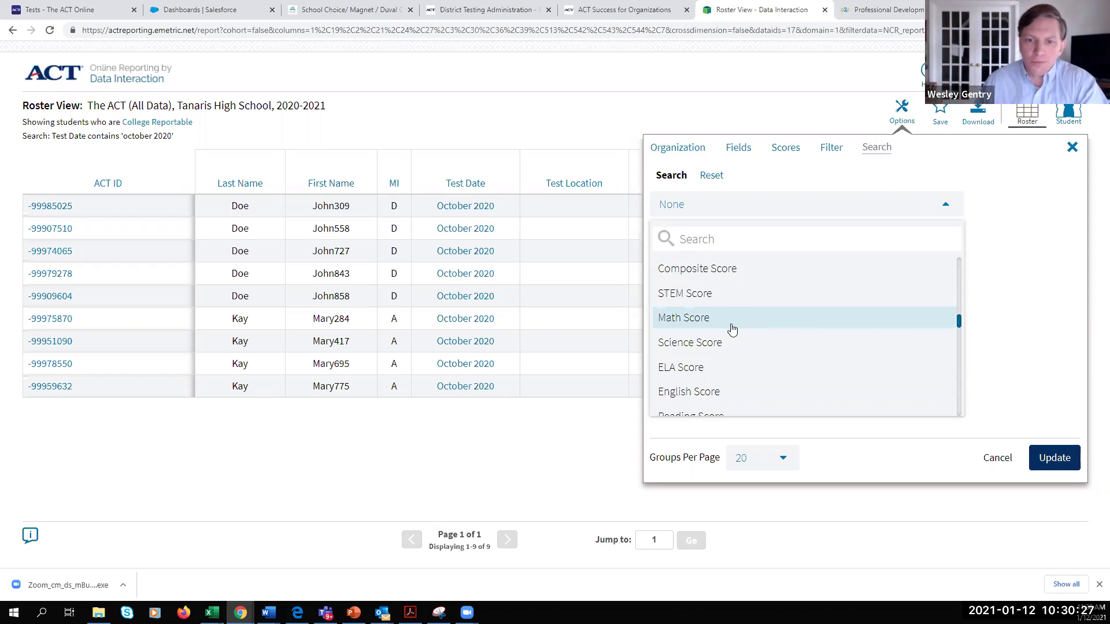
click(740, 269)
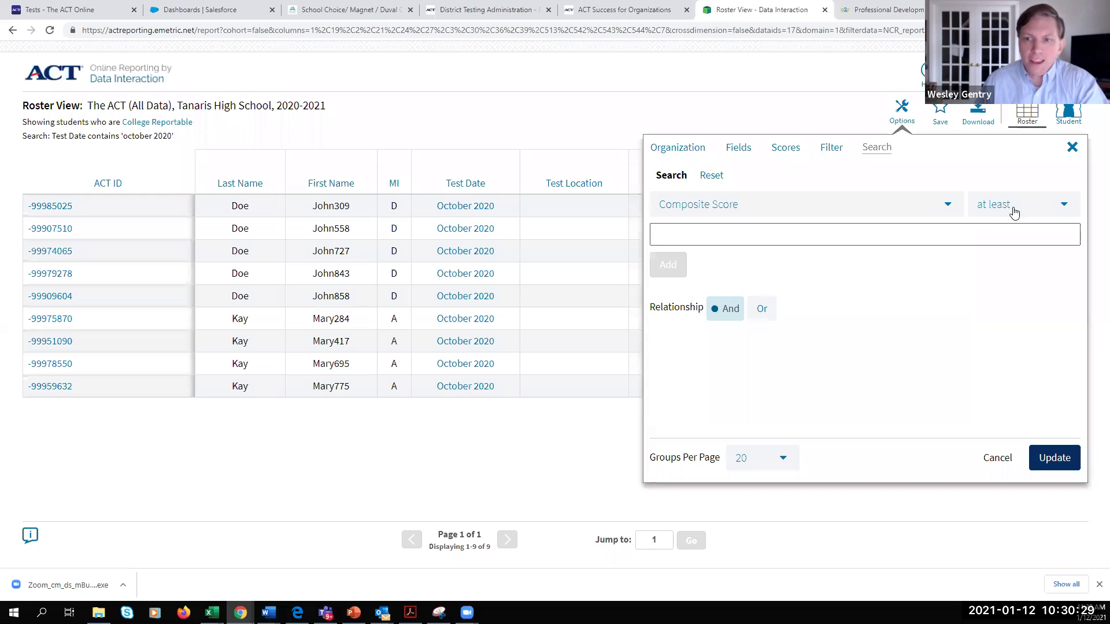
click(770, 237)
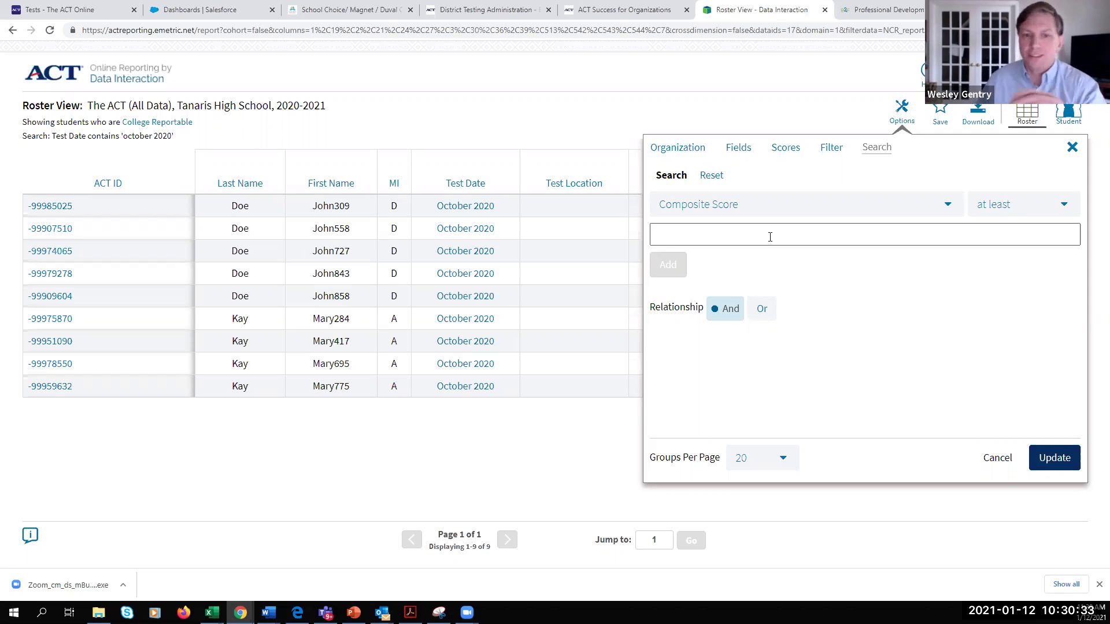
click(770, 237)
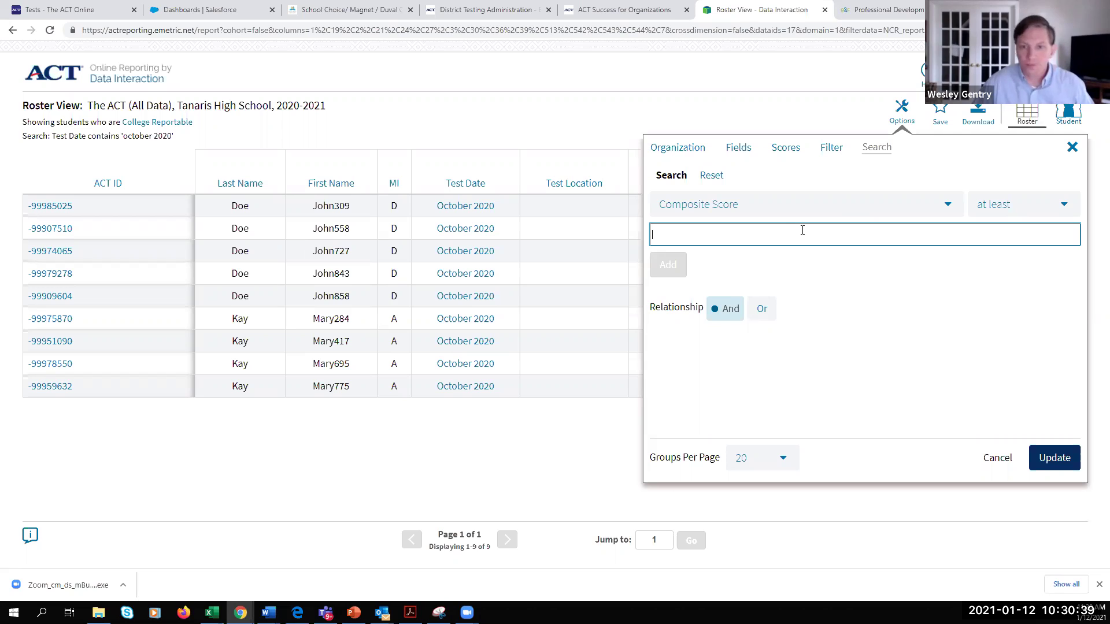
text(21)
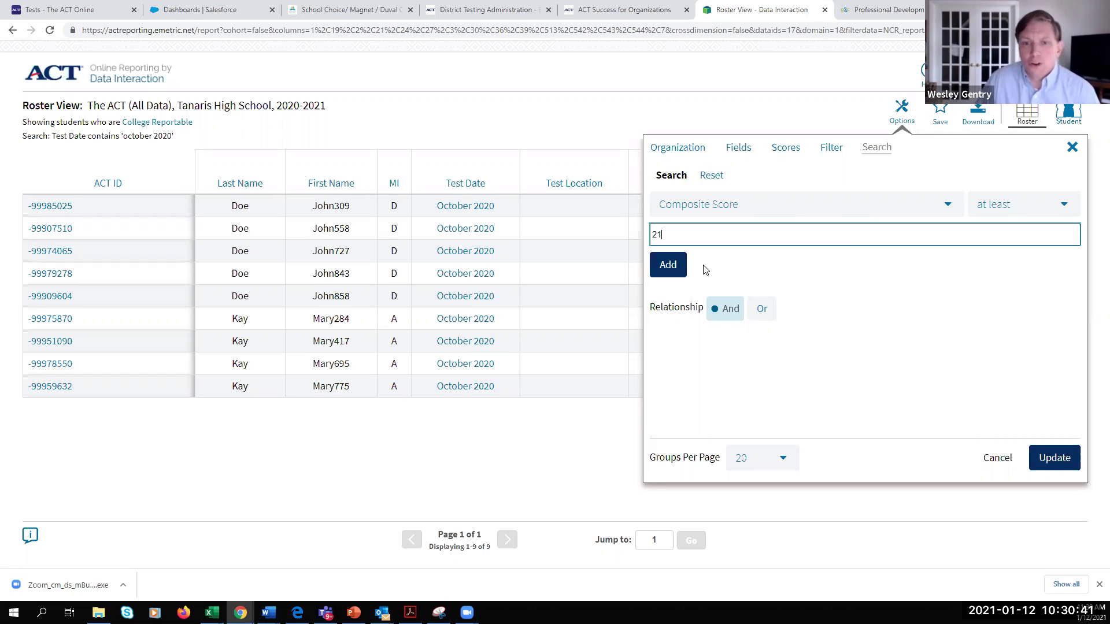
click(669, 270)
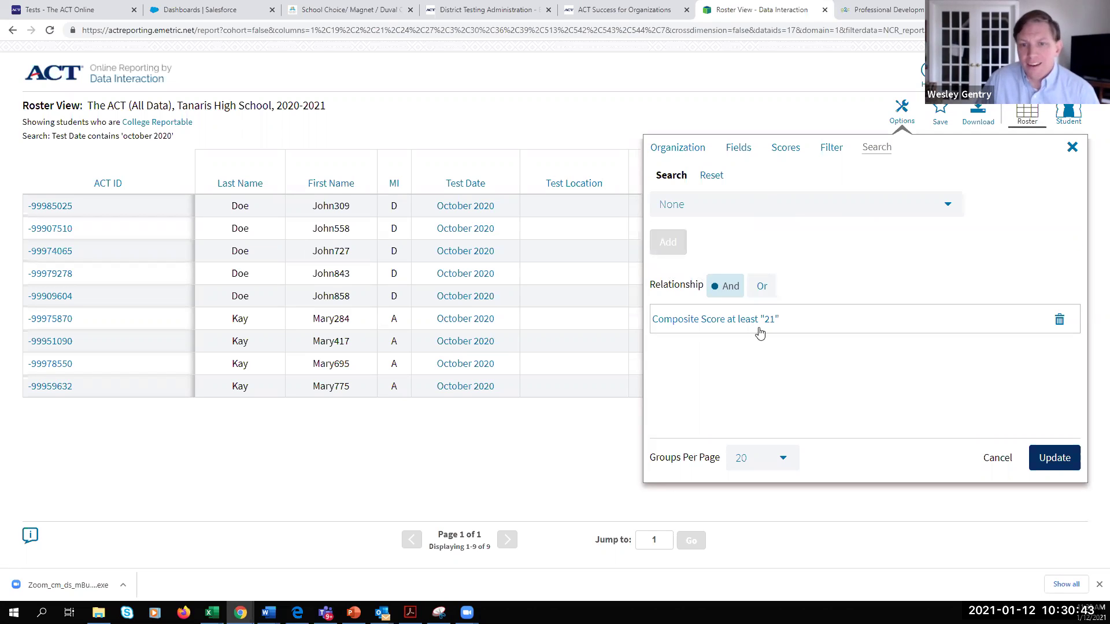
click(1055, 458)
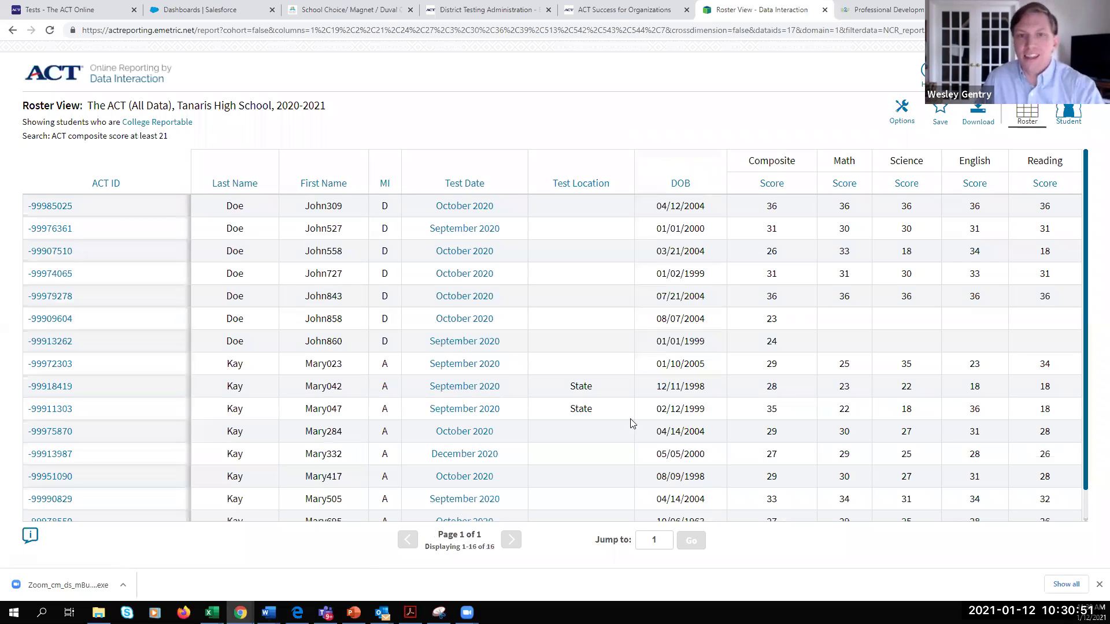
scroll(633, 422, down, 1)
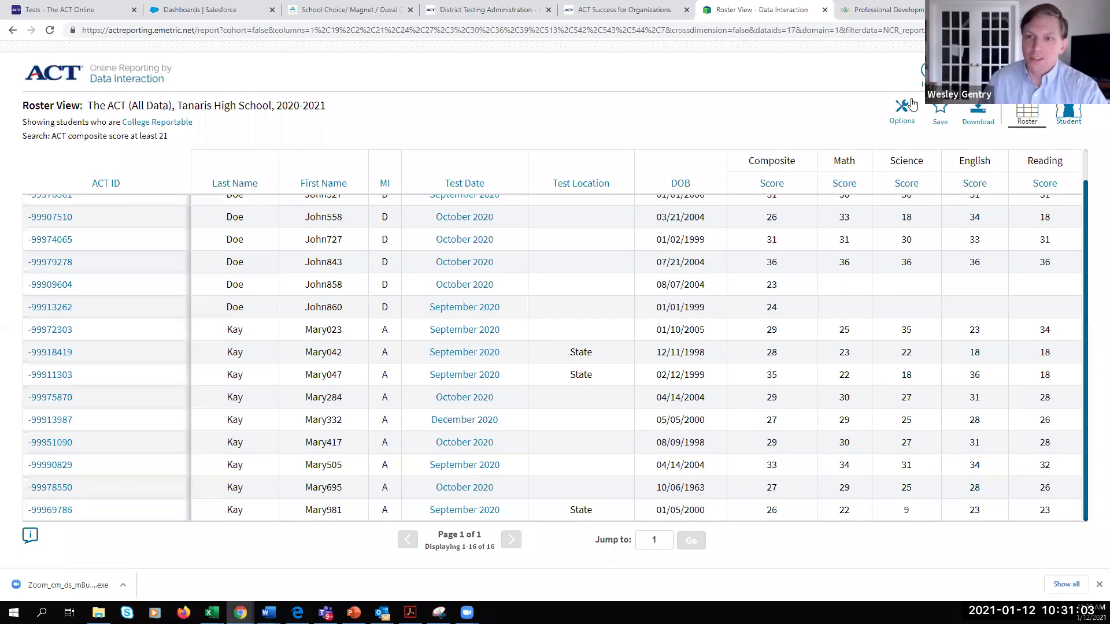
Replace the roster's search criterion with Composite Score at least 29 and update the report.
click(887, 154)
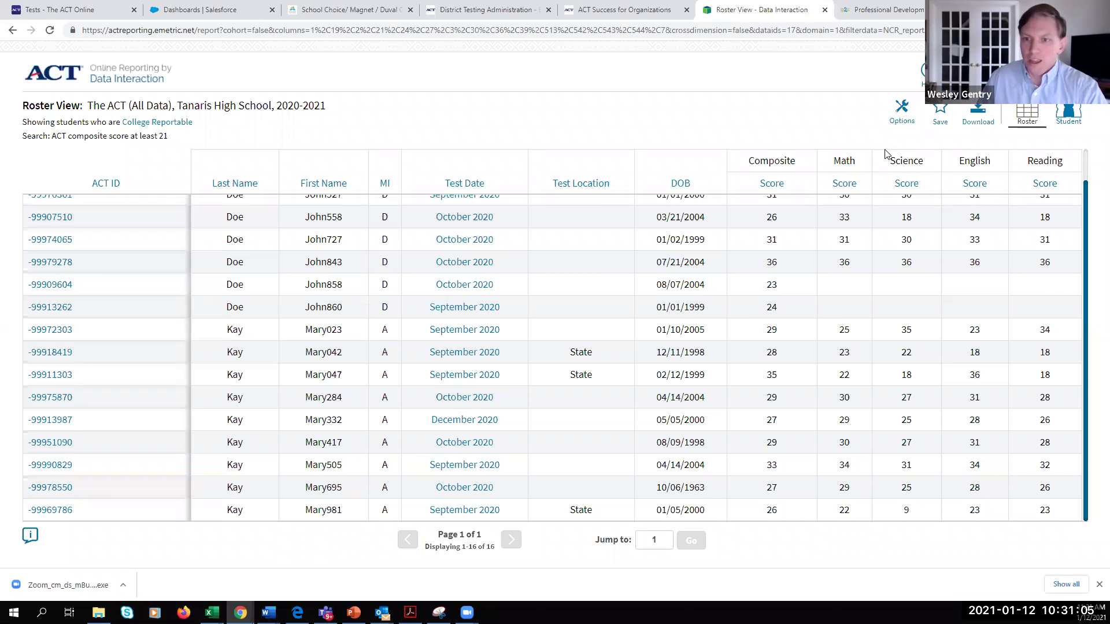
click(701, 203)
scroll(701, 336, down, 5)
scroll(701, 351, down, 1)
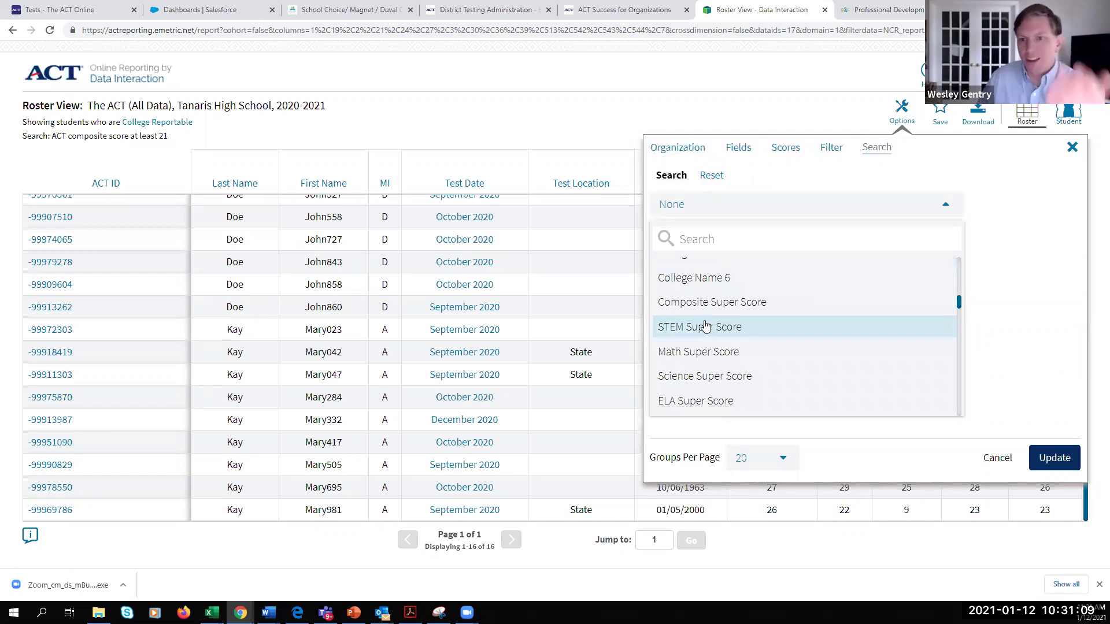
scroll(701, 345, down, 4)
click(722, 270)
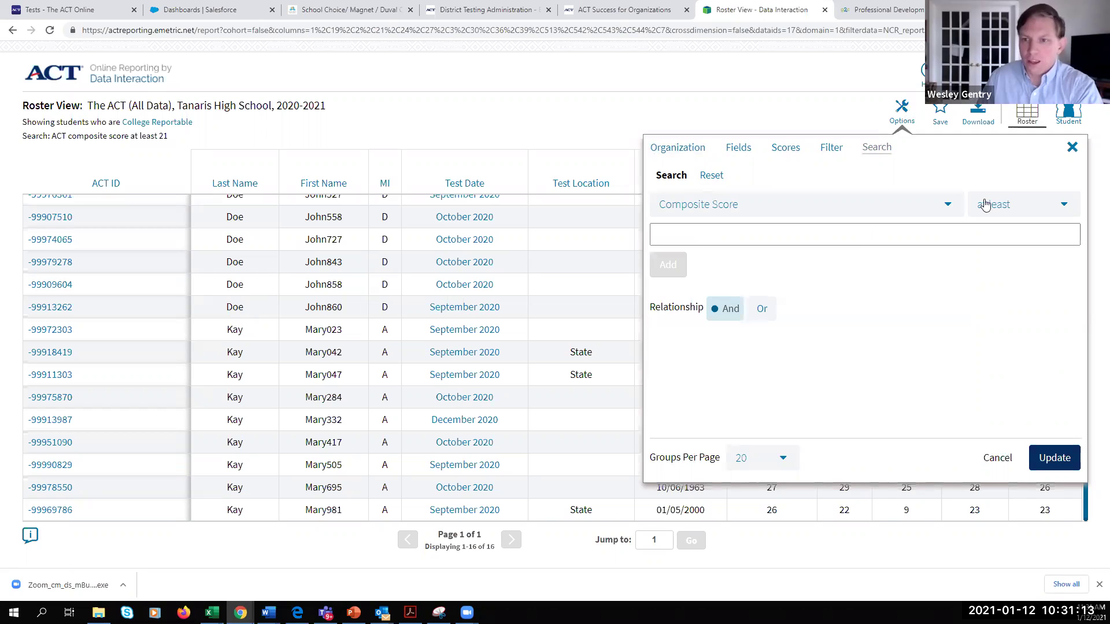
click(813, 233)
text(29)
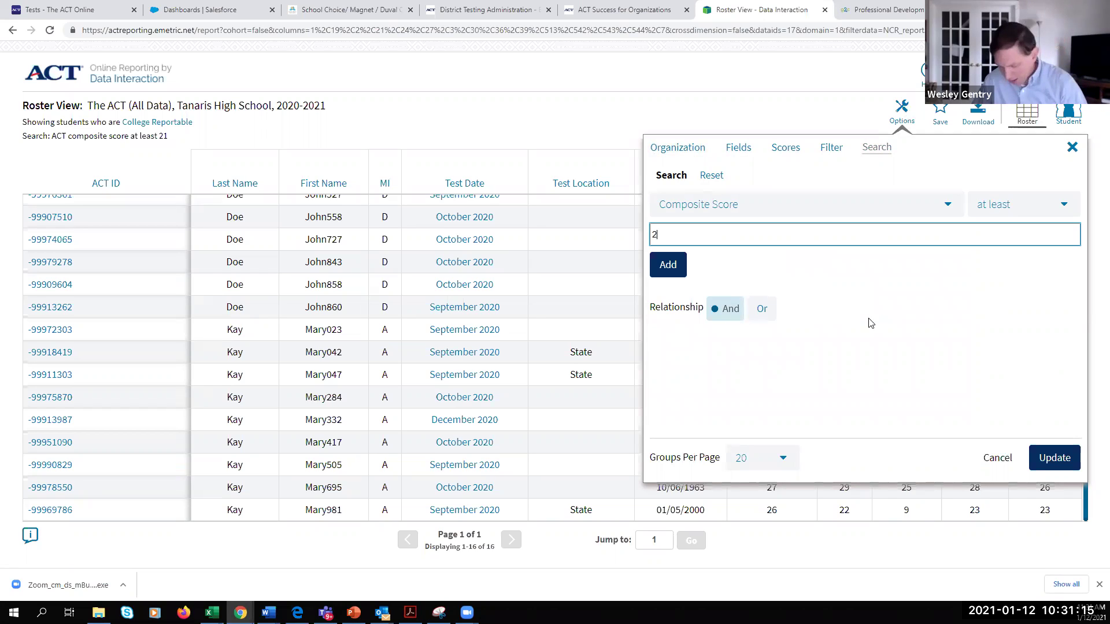
click(669, 266)
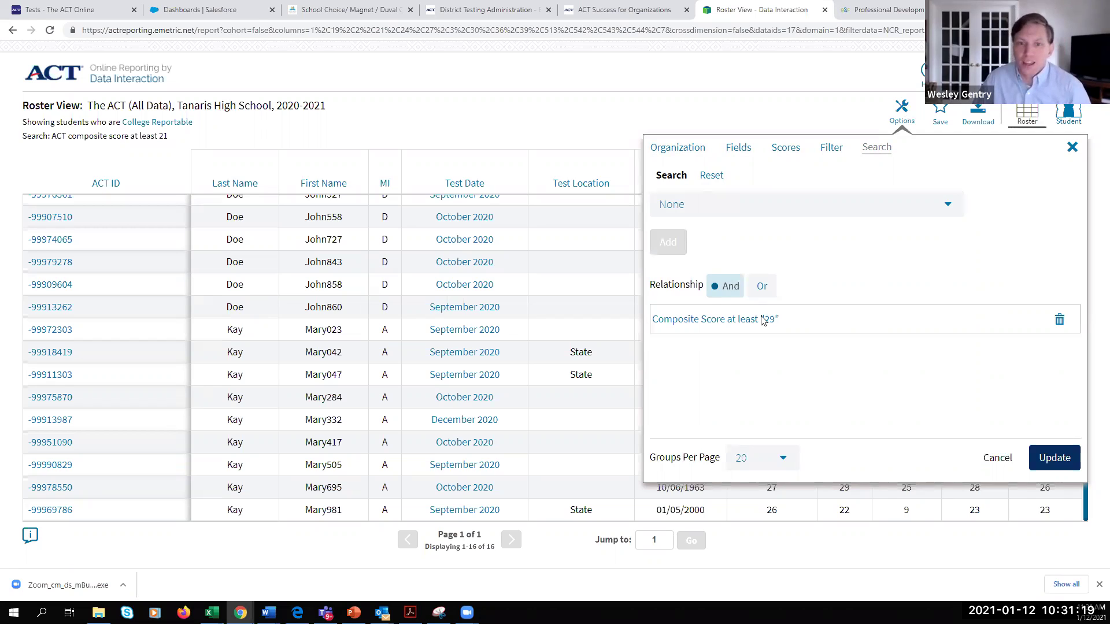
click(614, 197)
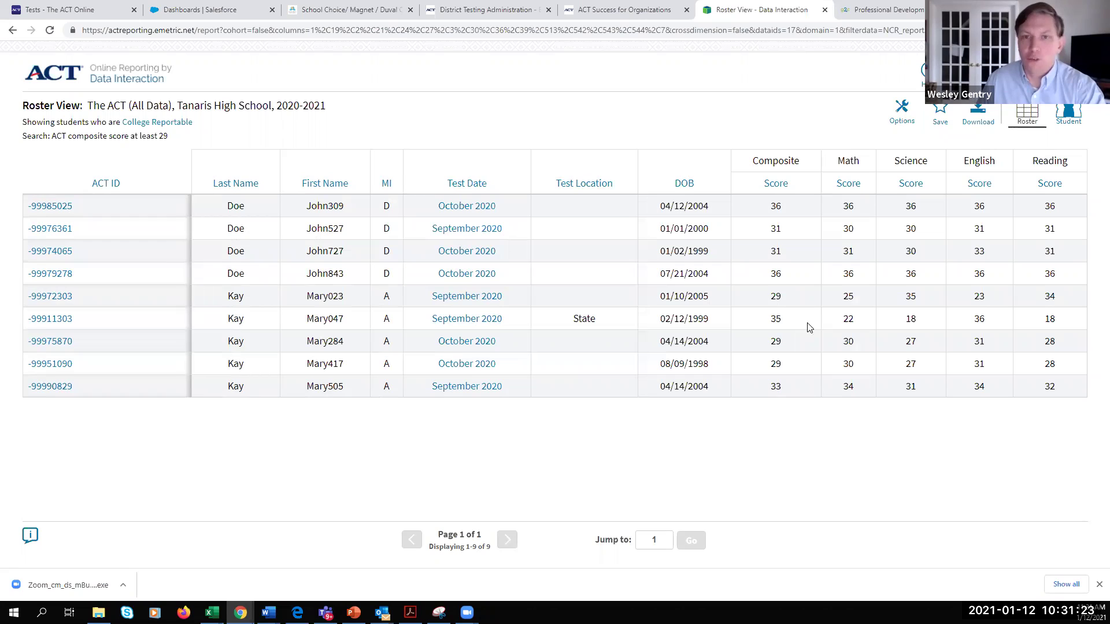
Save the filtered roster report as "MESG" in My Saved Reports and return to the reporting home page.
click(941, 123)
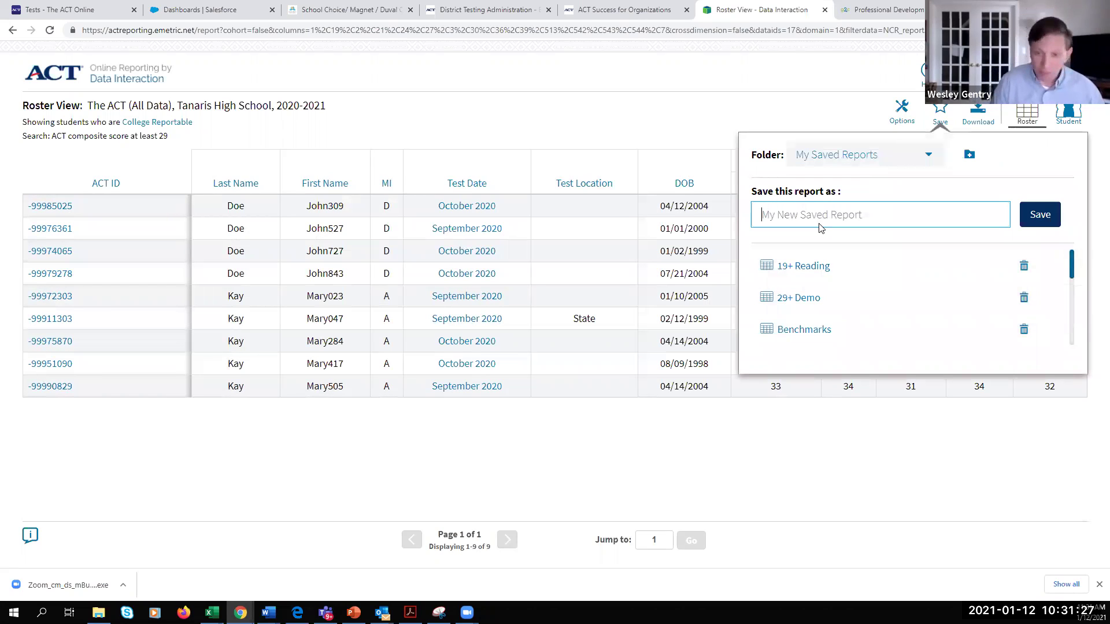
text(MESG)
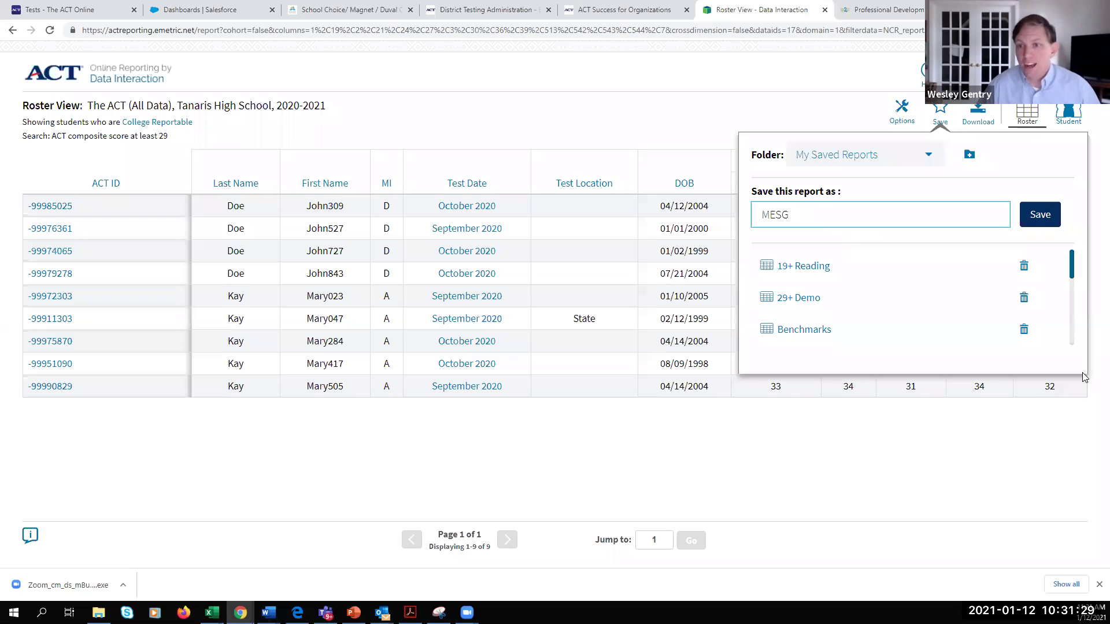
click(1040, 215)
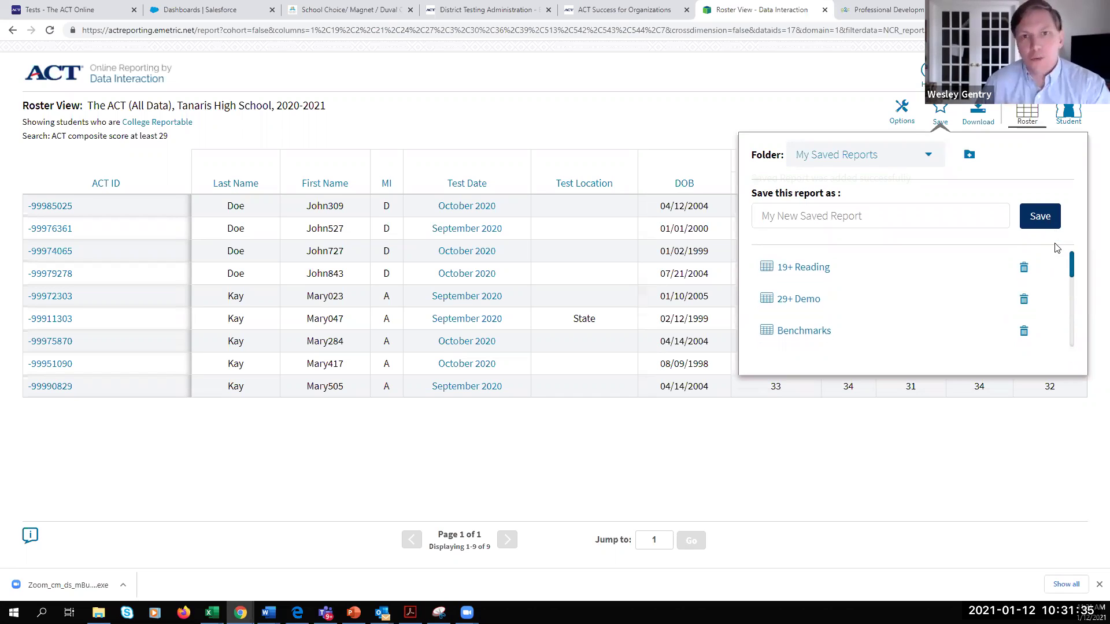
click(143, 83)
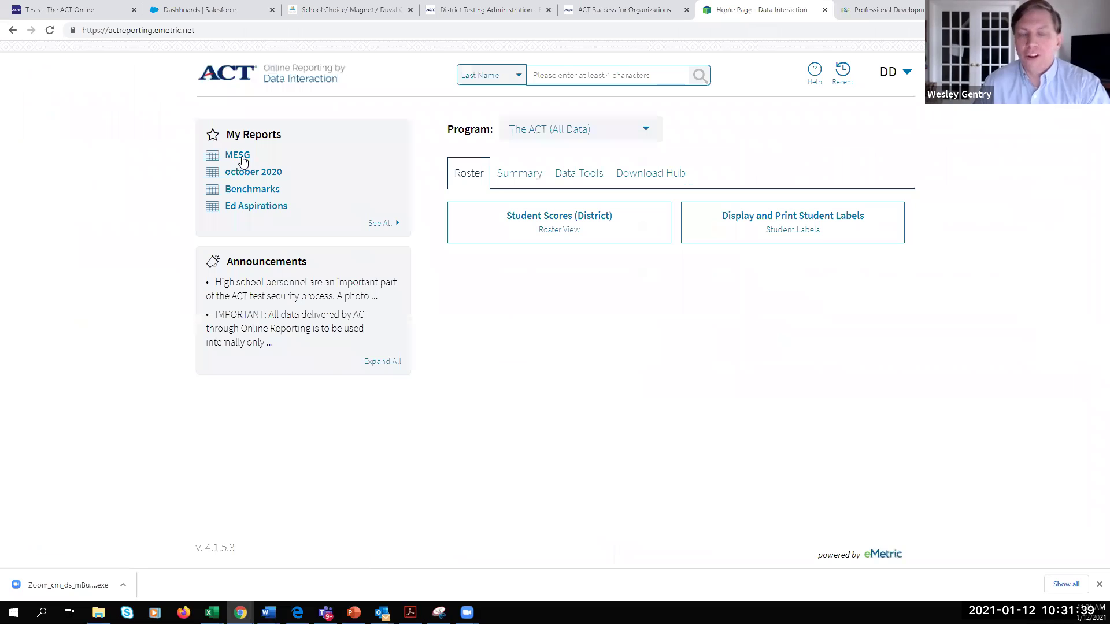